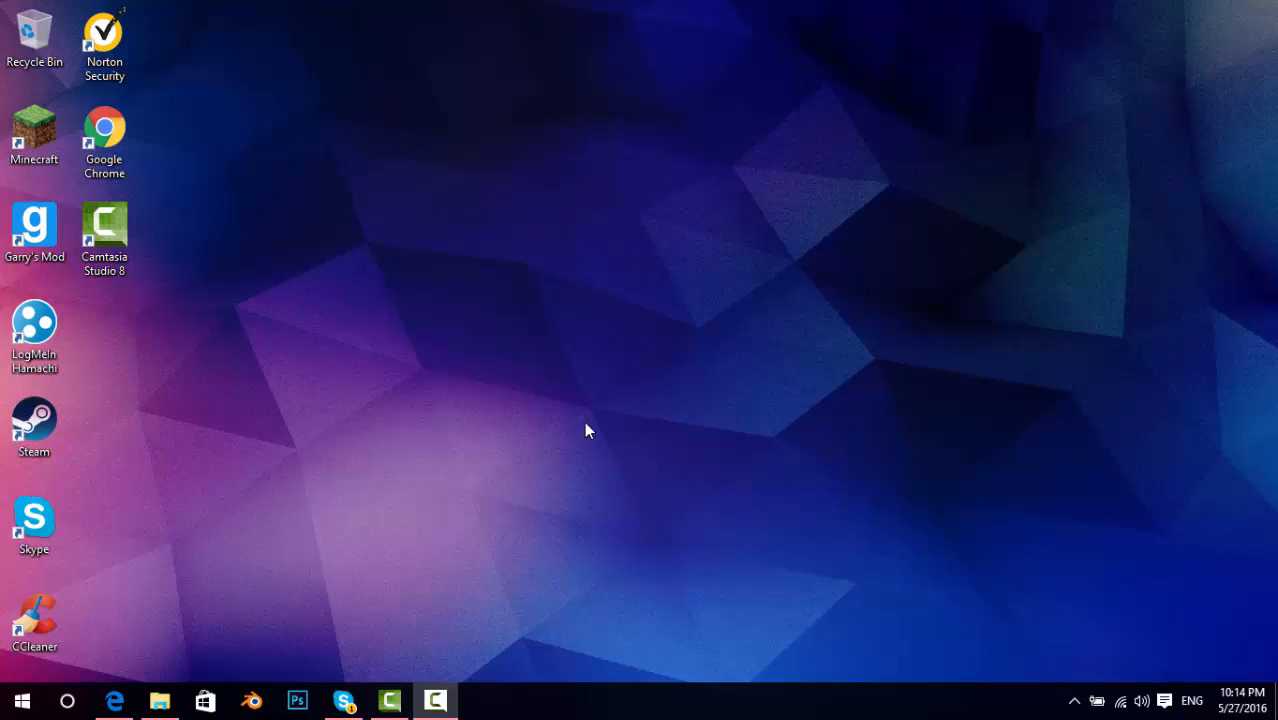
- Switch to the Edge browser, close the blender.org page and search YouTube for "blender intros"
click(114, 700)
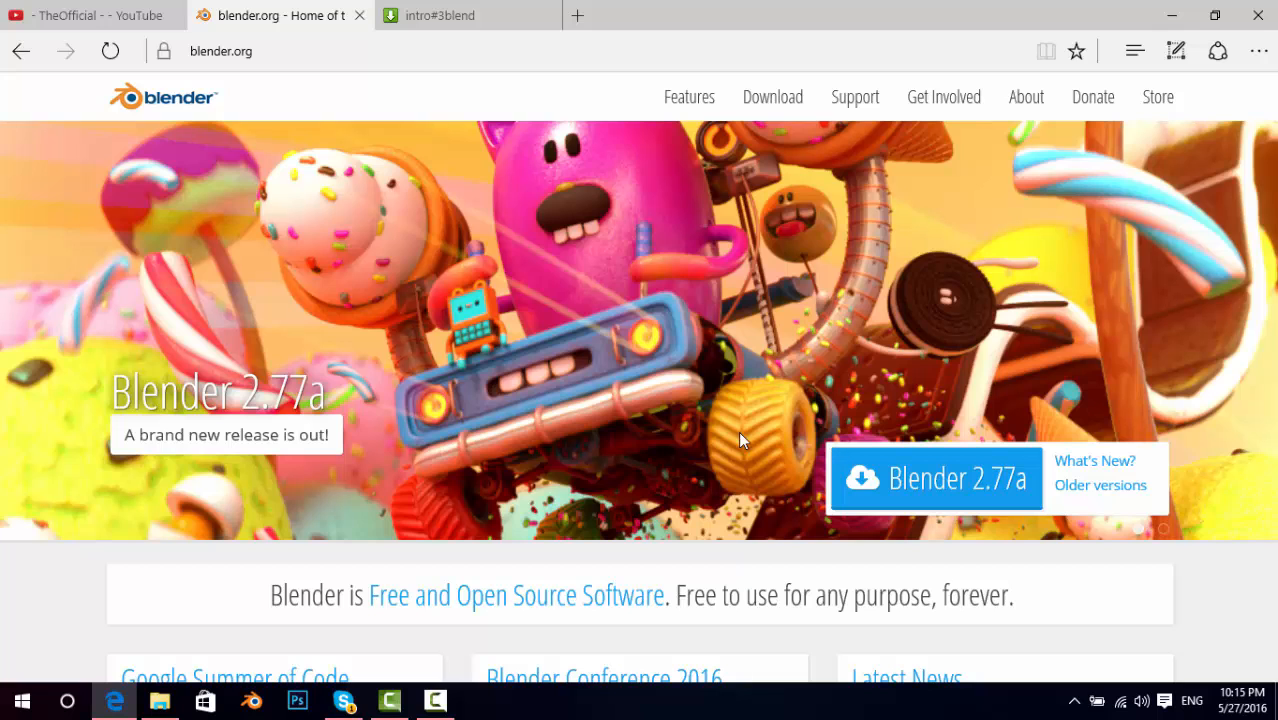
click(358, 17)
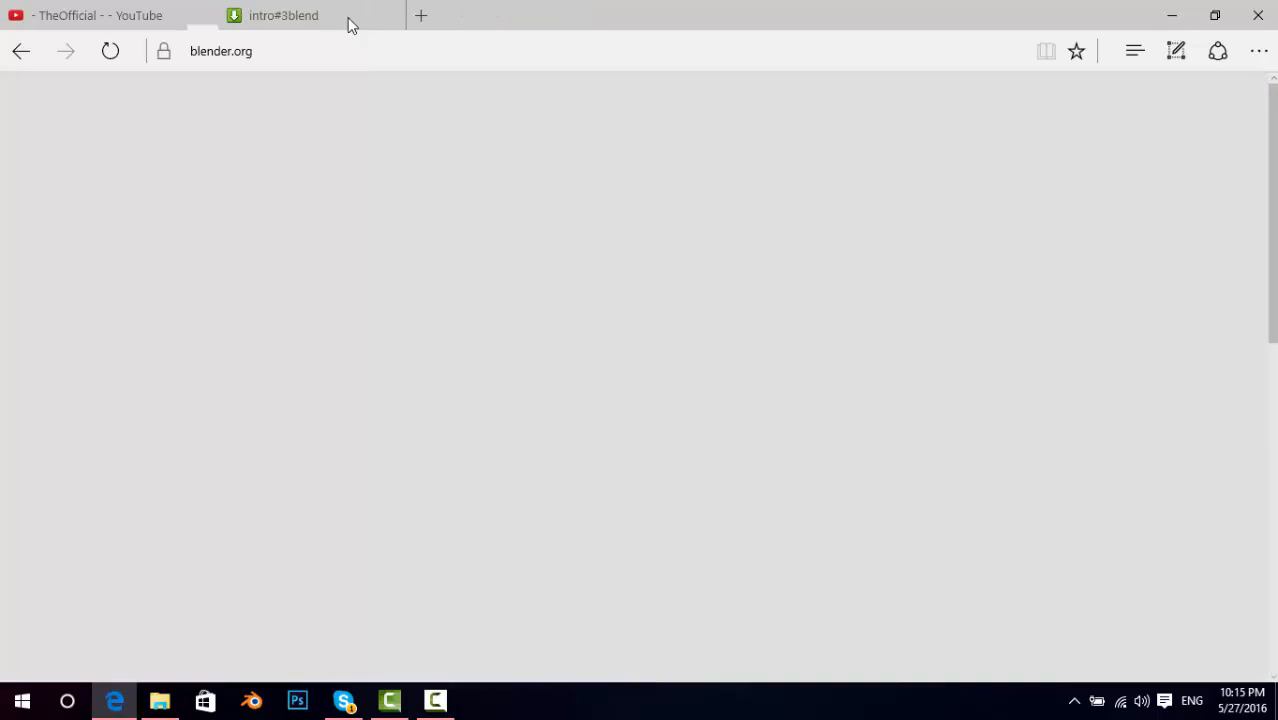
click(90, 15)
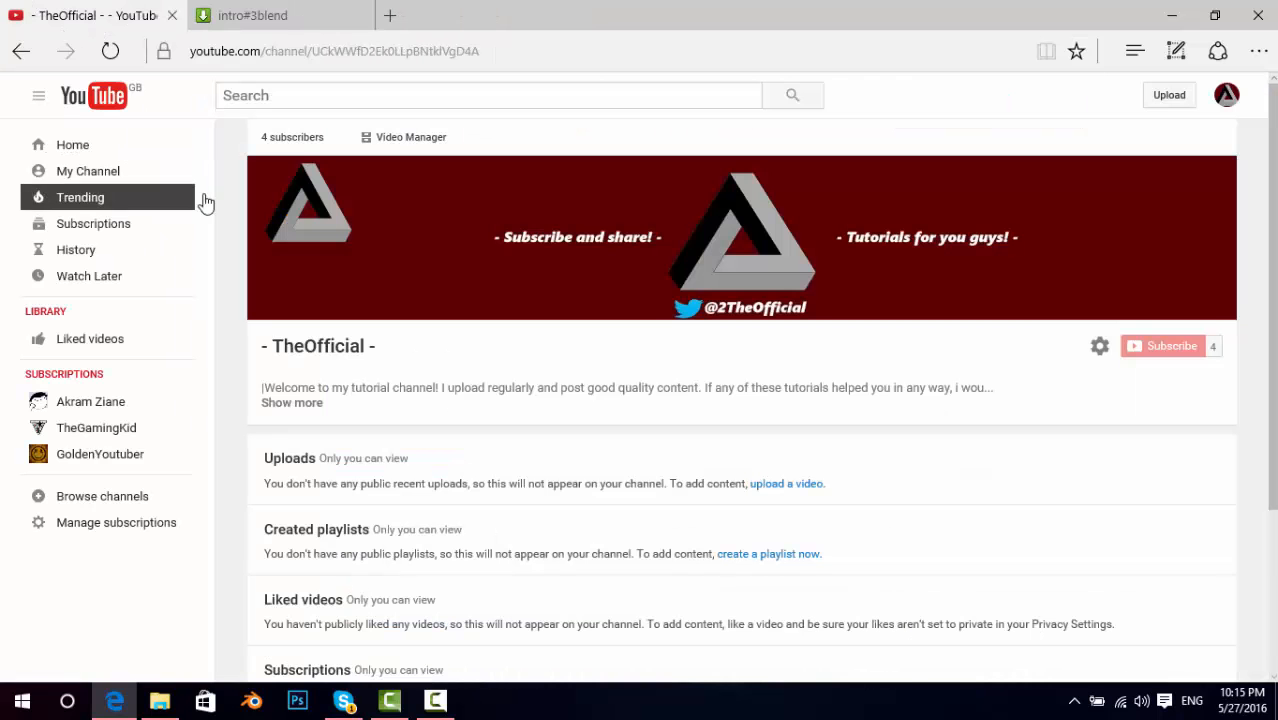
click(263, 100)
text(blen)
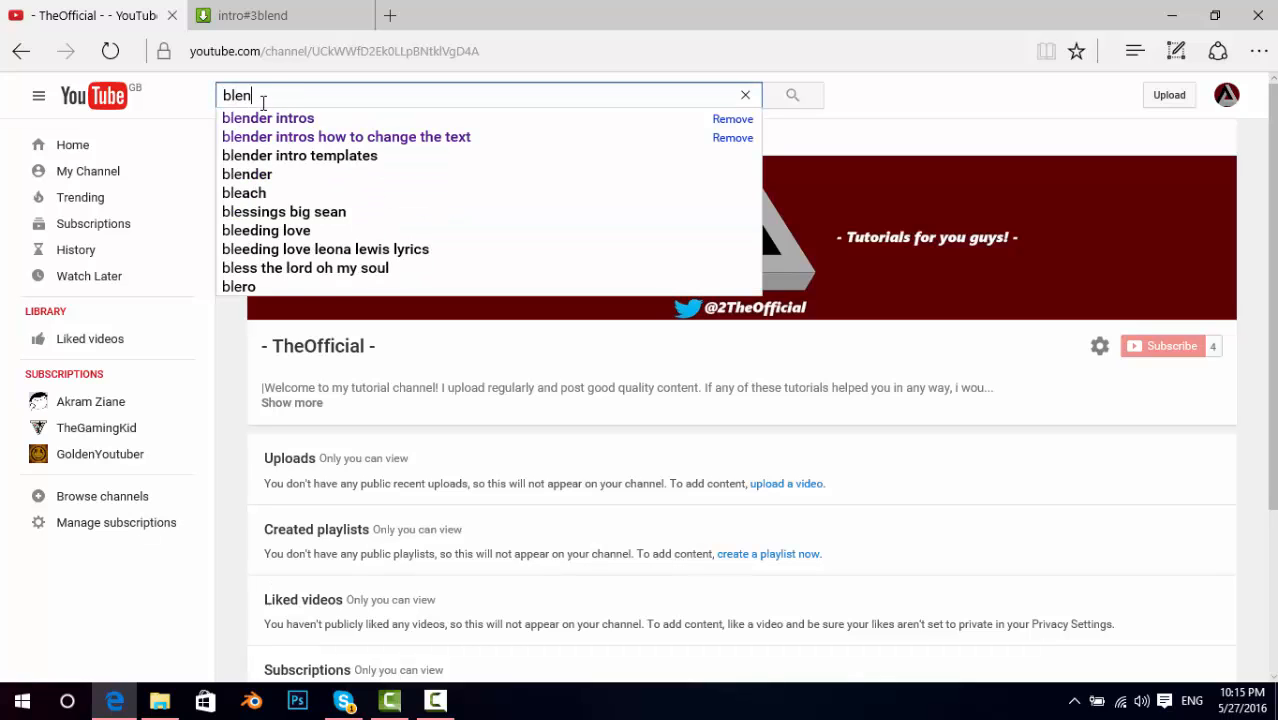
text(der intros)
key(Return)
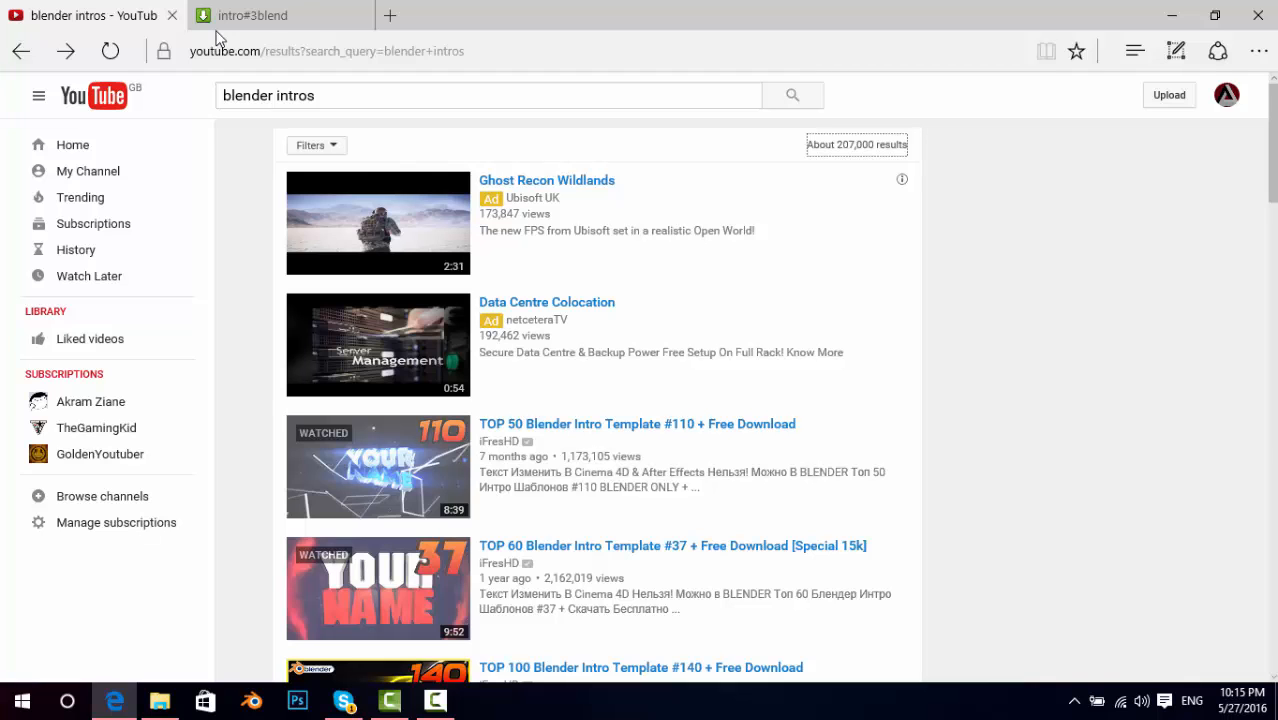
- Close the YouTube results and the MediaFire intro#3blend download page to return to the desktop
click(172, 15)
drag(254, 8, 0, 264)
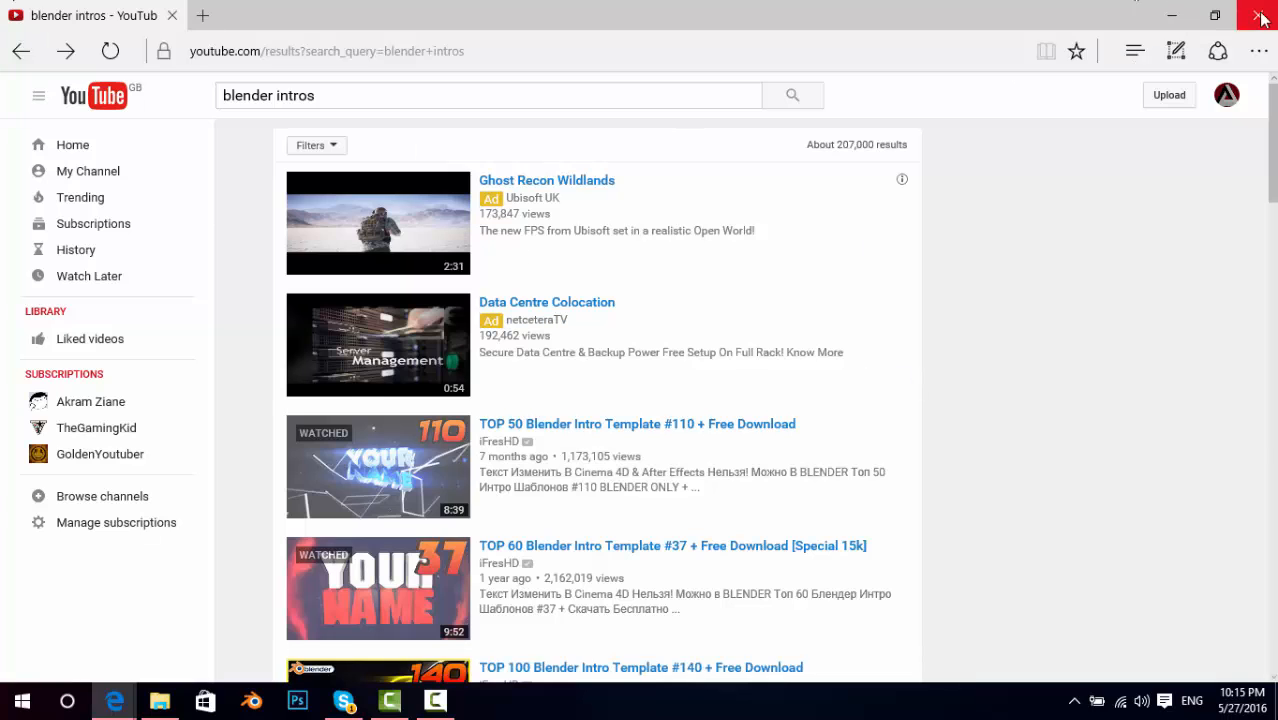
click(1258, 15)
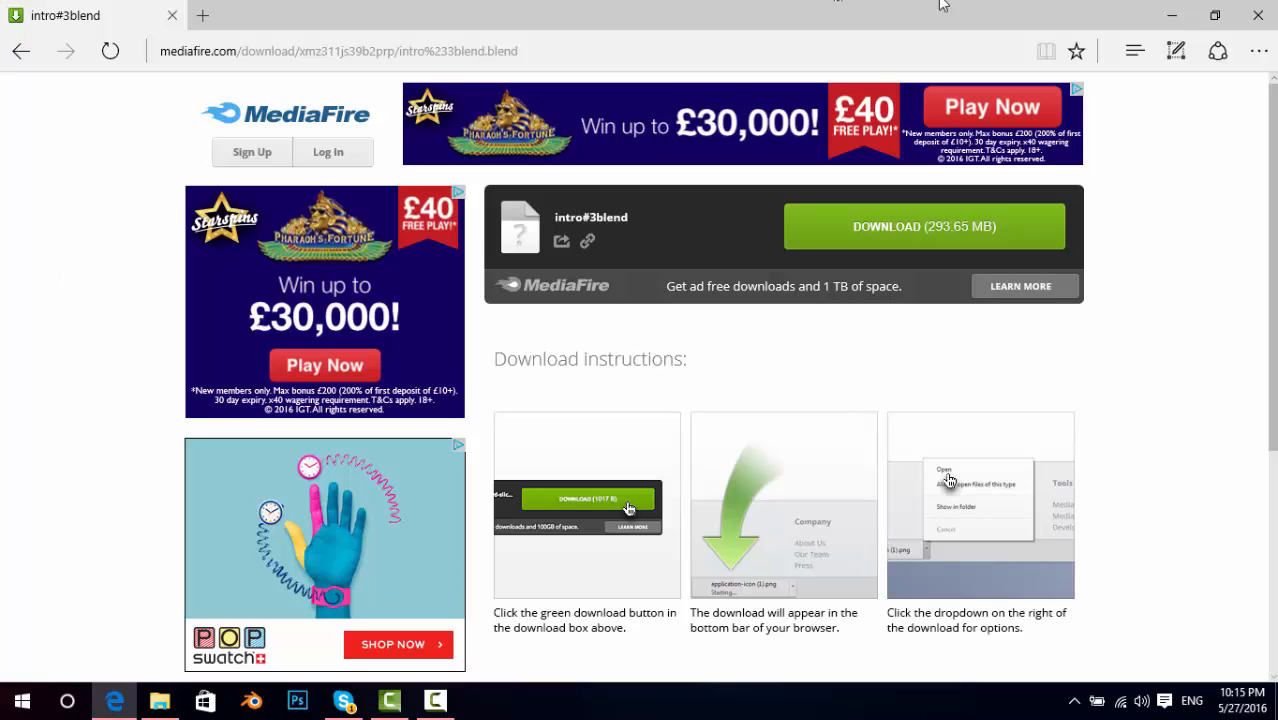
click(1258, 15)
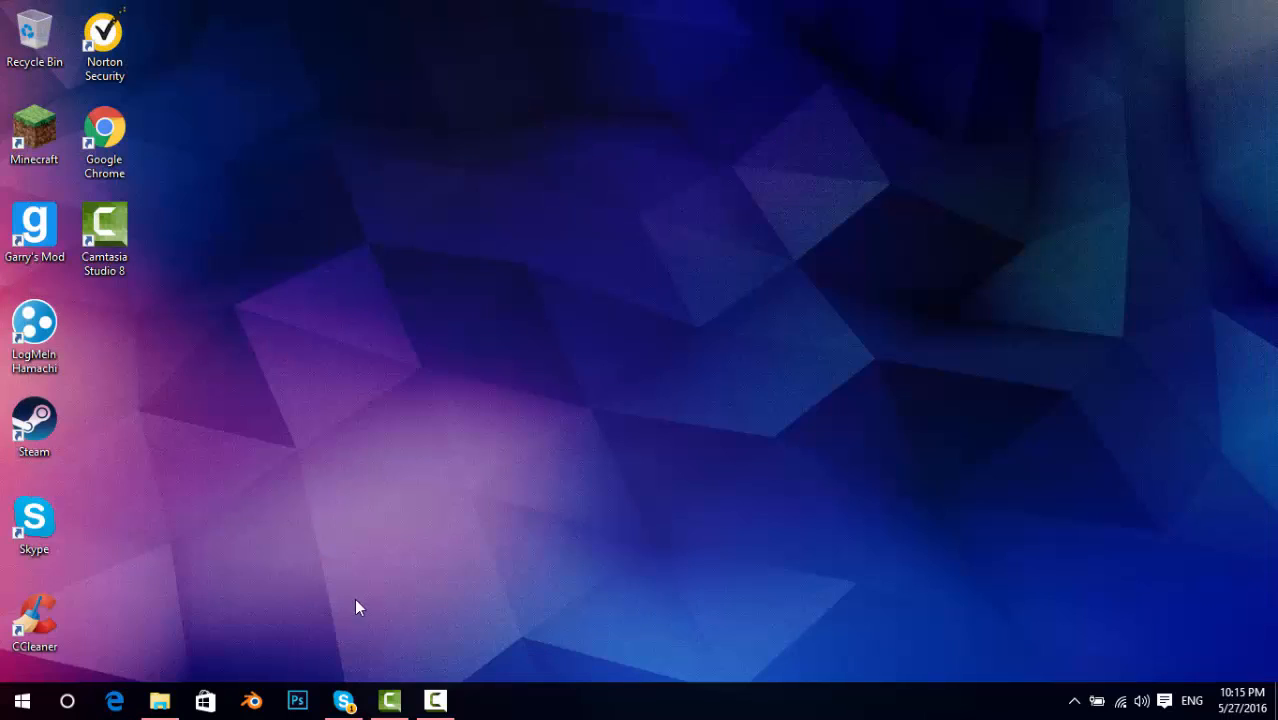
- Open the Free.Blender.Intro.Template.By.AriseFX file from the Downloads folder in Blender
click(160, 704)
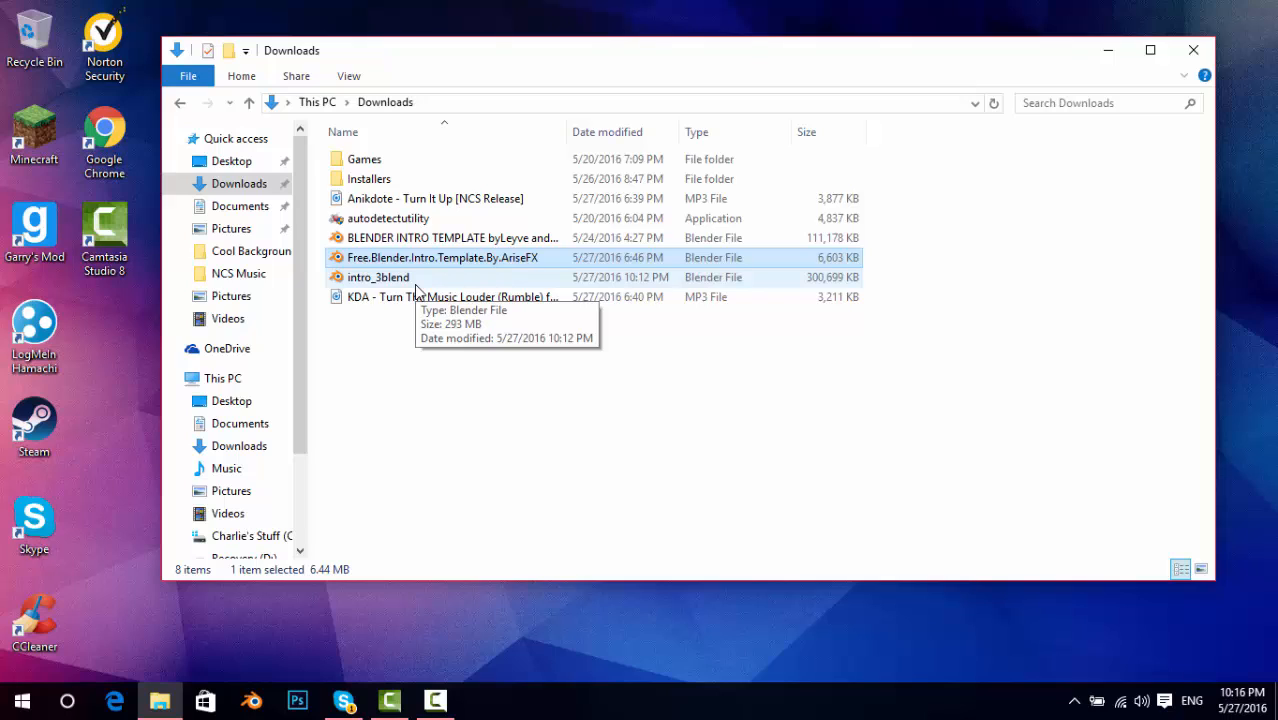
double_click(484, 259)
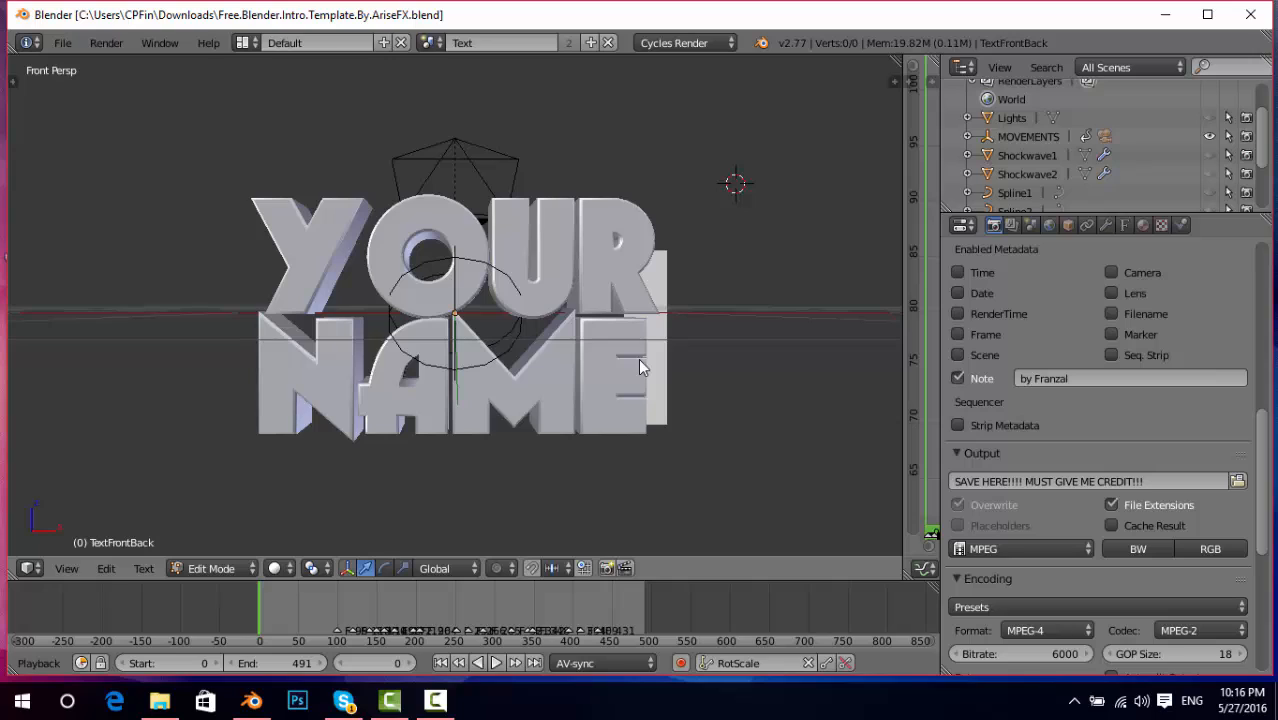
- Replace the word NAME with HELLO in the second line of the TextFrontBack object
click(749, 448)
click(563, 401)
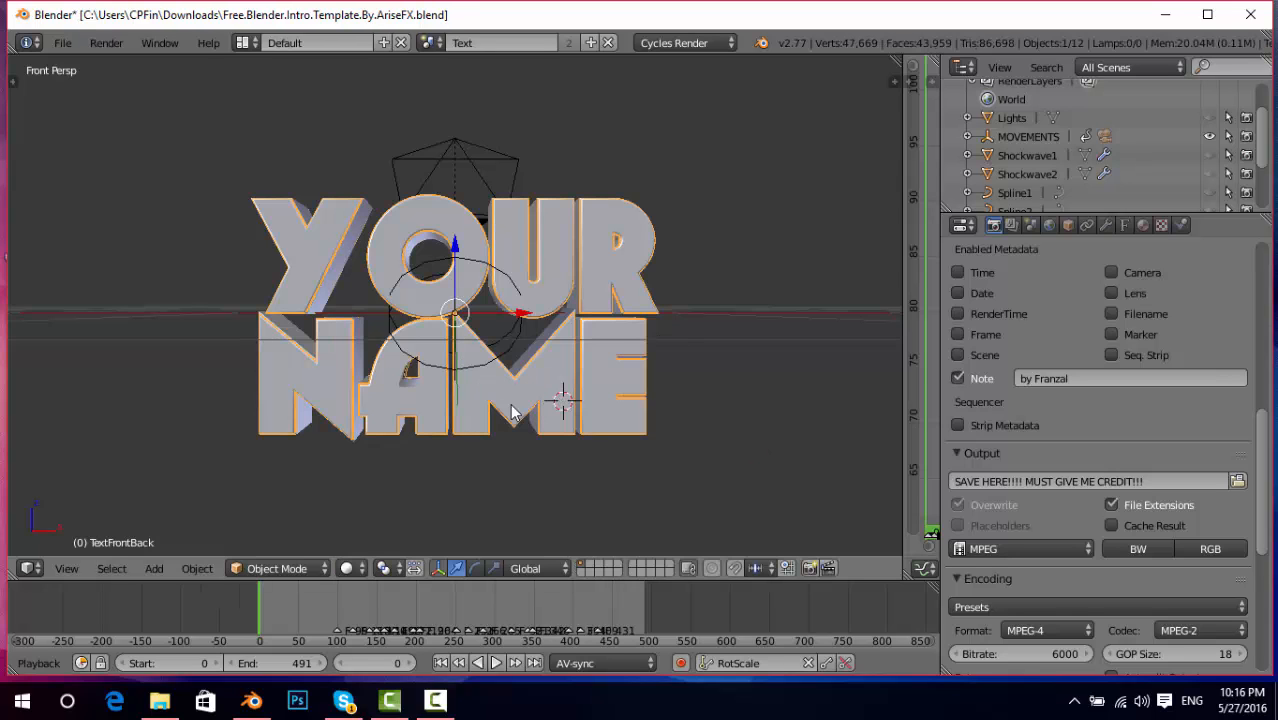
key(Tab)
click(470, 384)
key(Tab)
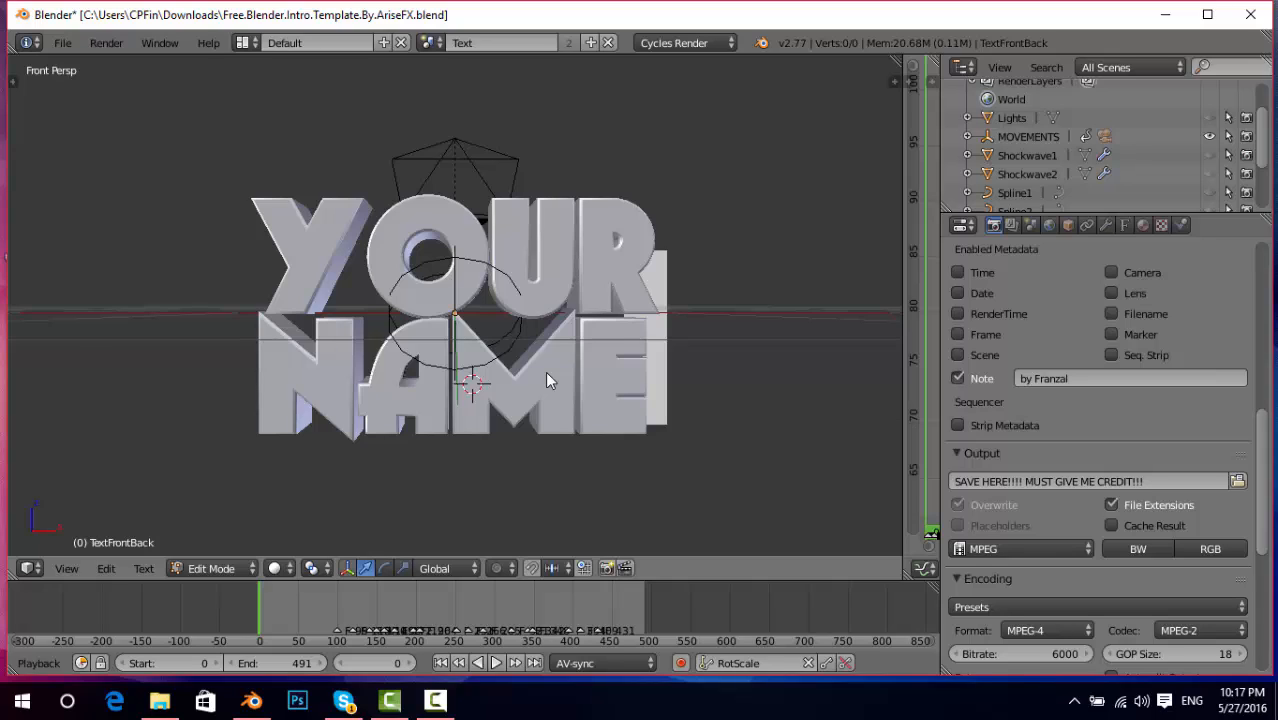
key(BackSpace)
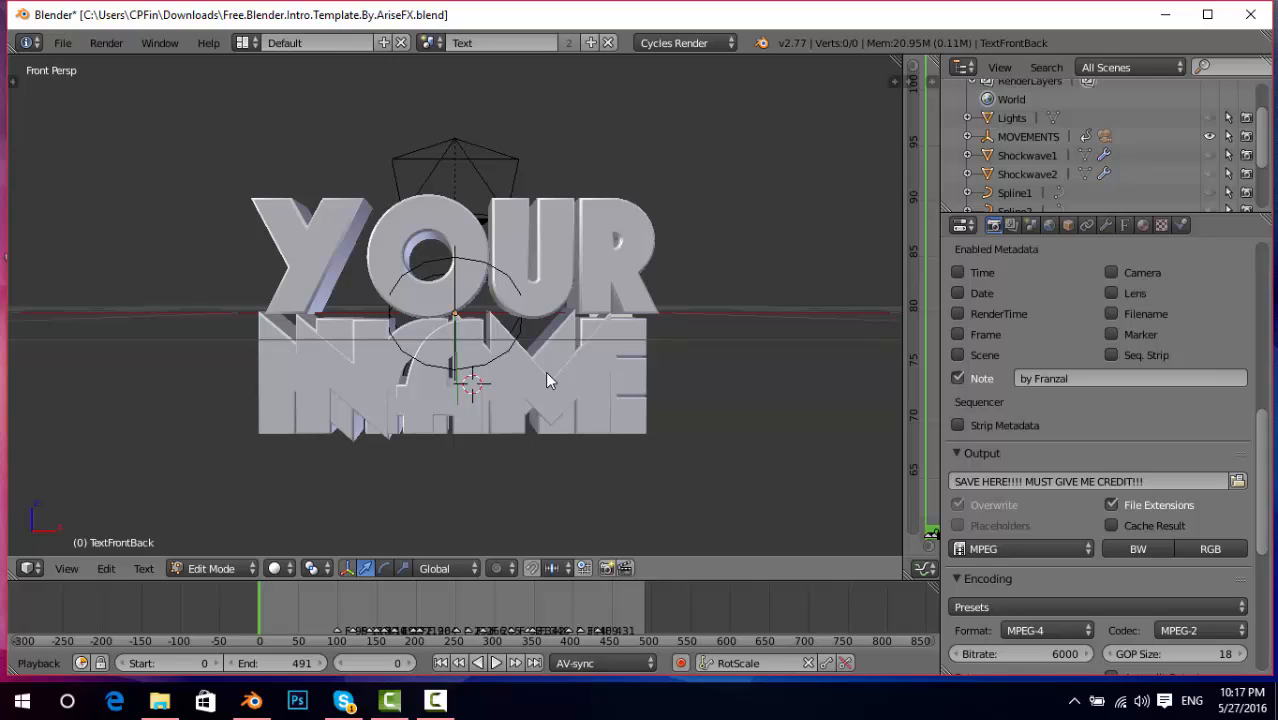
text(E)
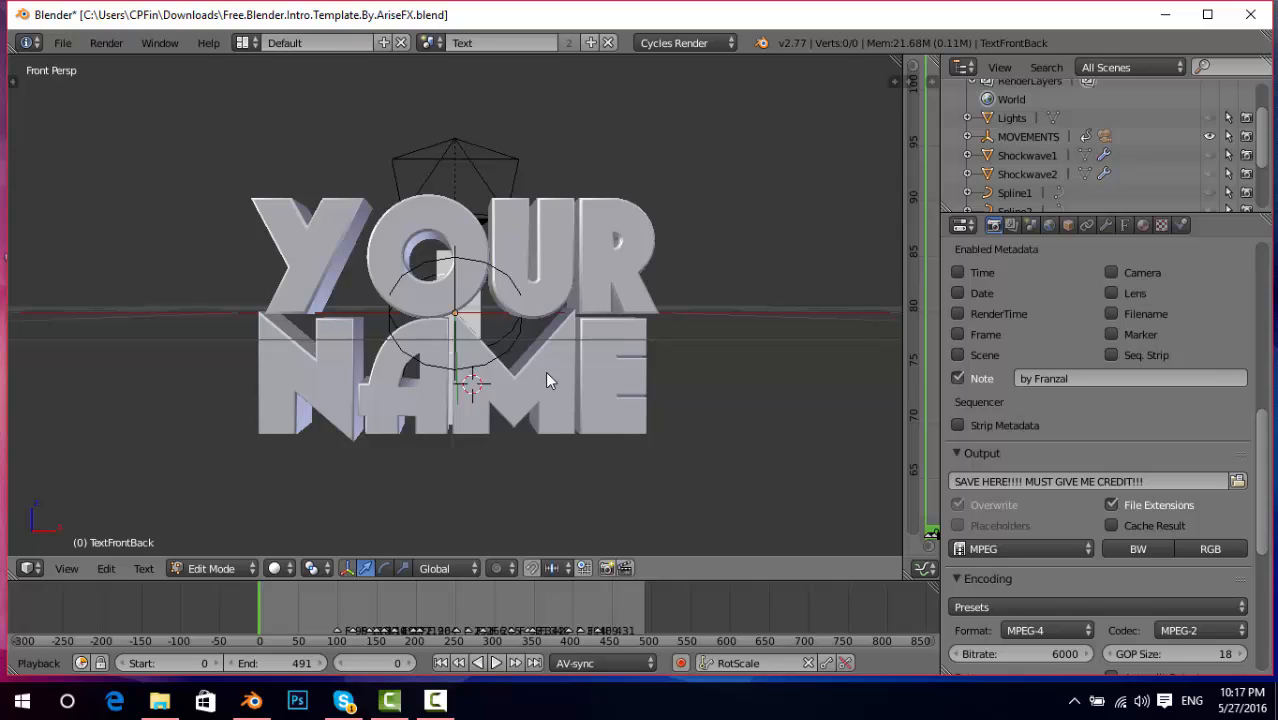
text(HELLO)
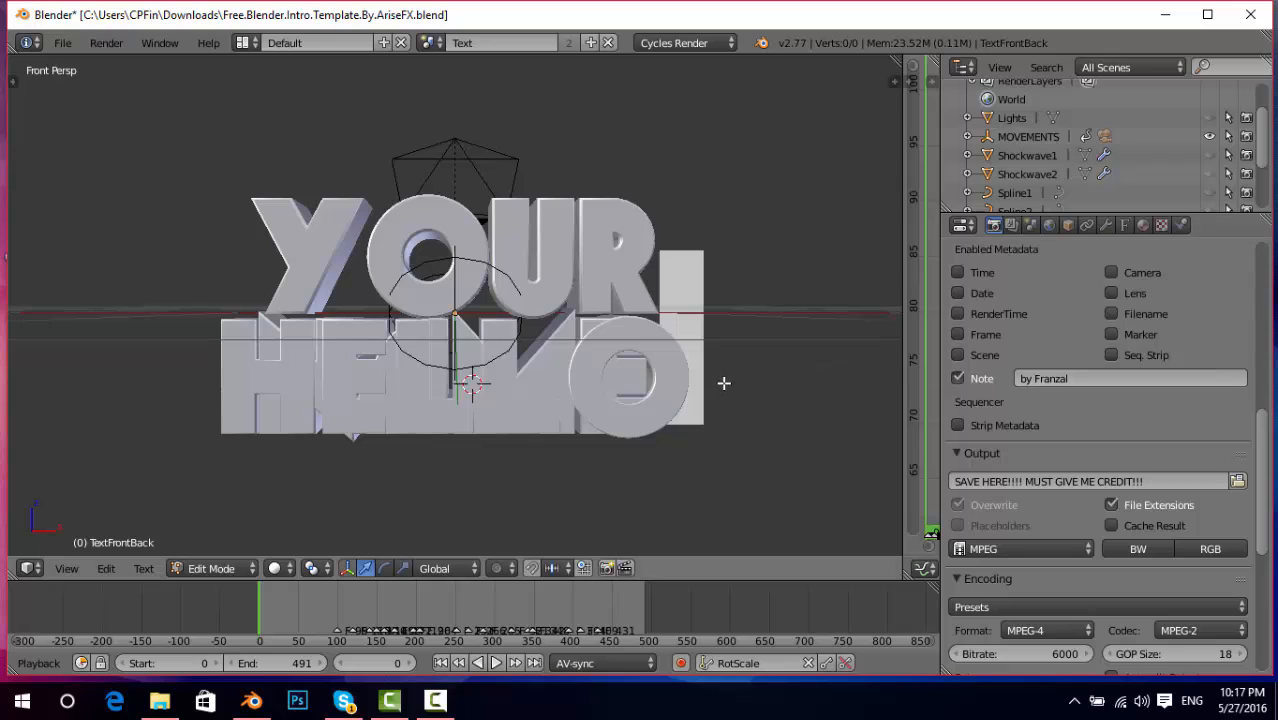
key(Tab)
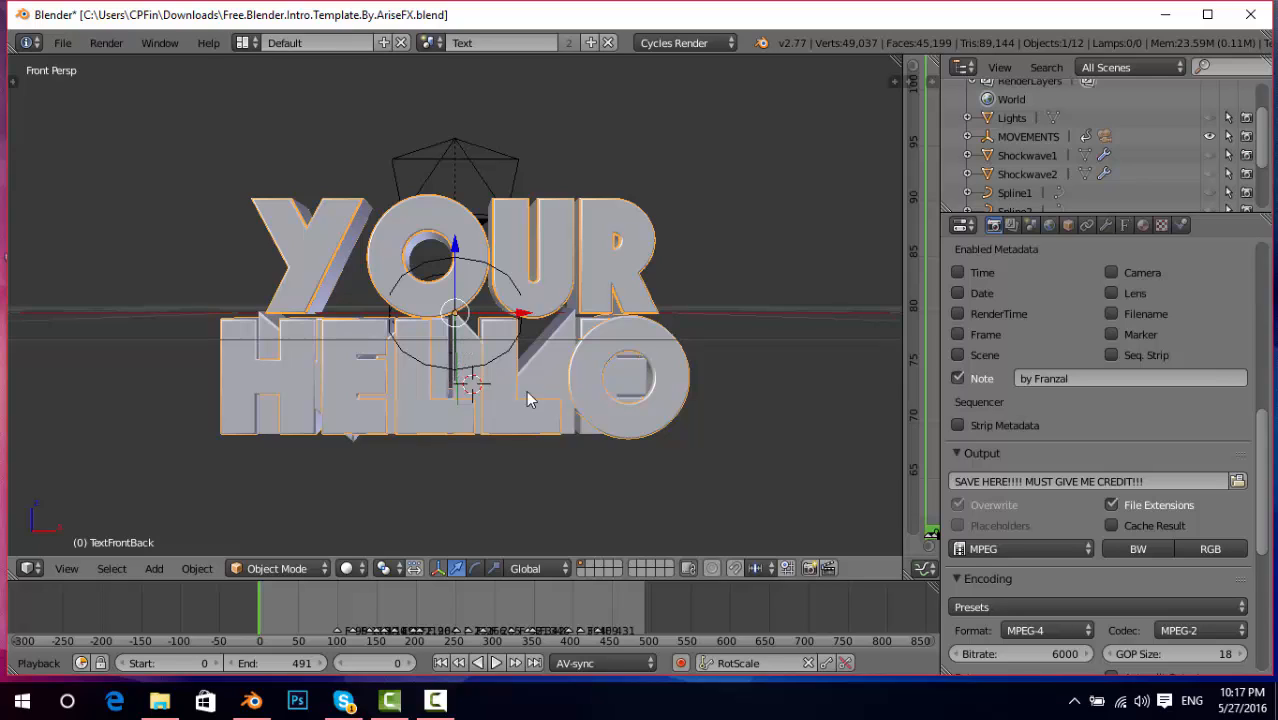
- Replace the word NAME with HELLO in the second line of the TextMiddle object
right_click(464, 360)
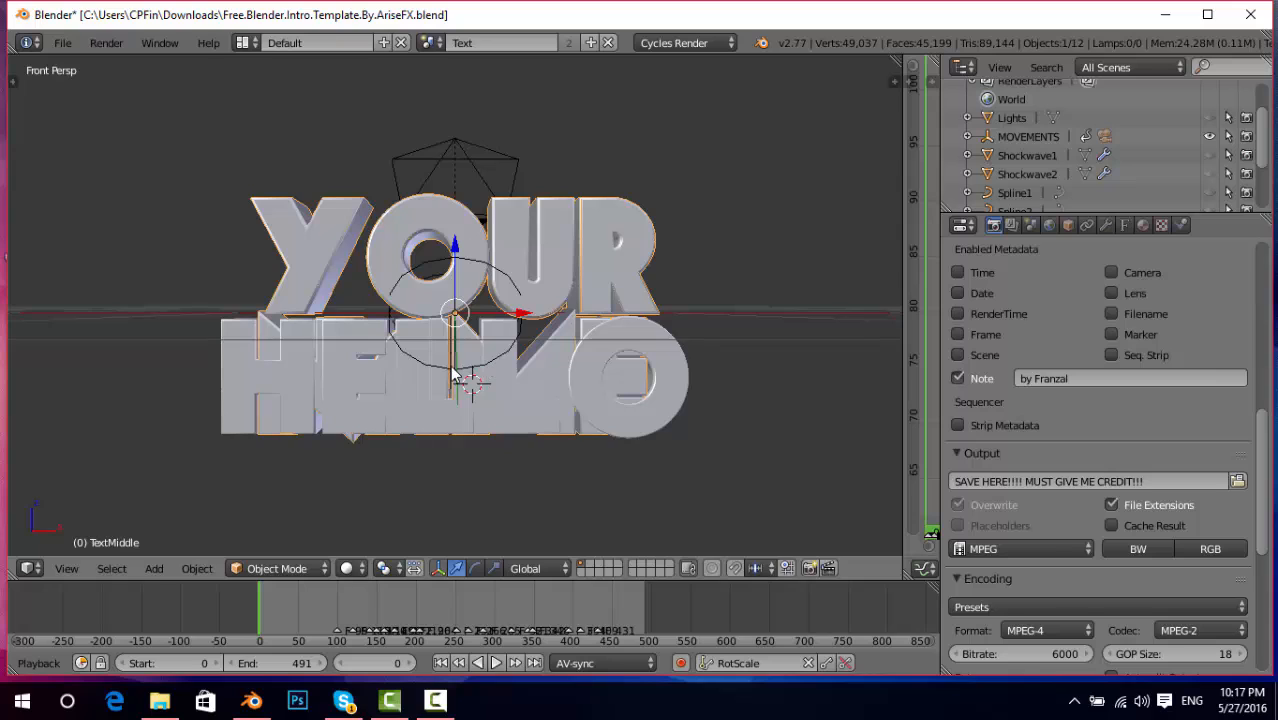
key(Tab)
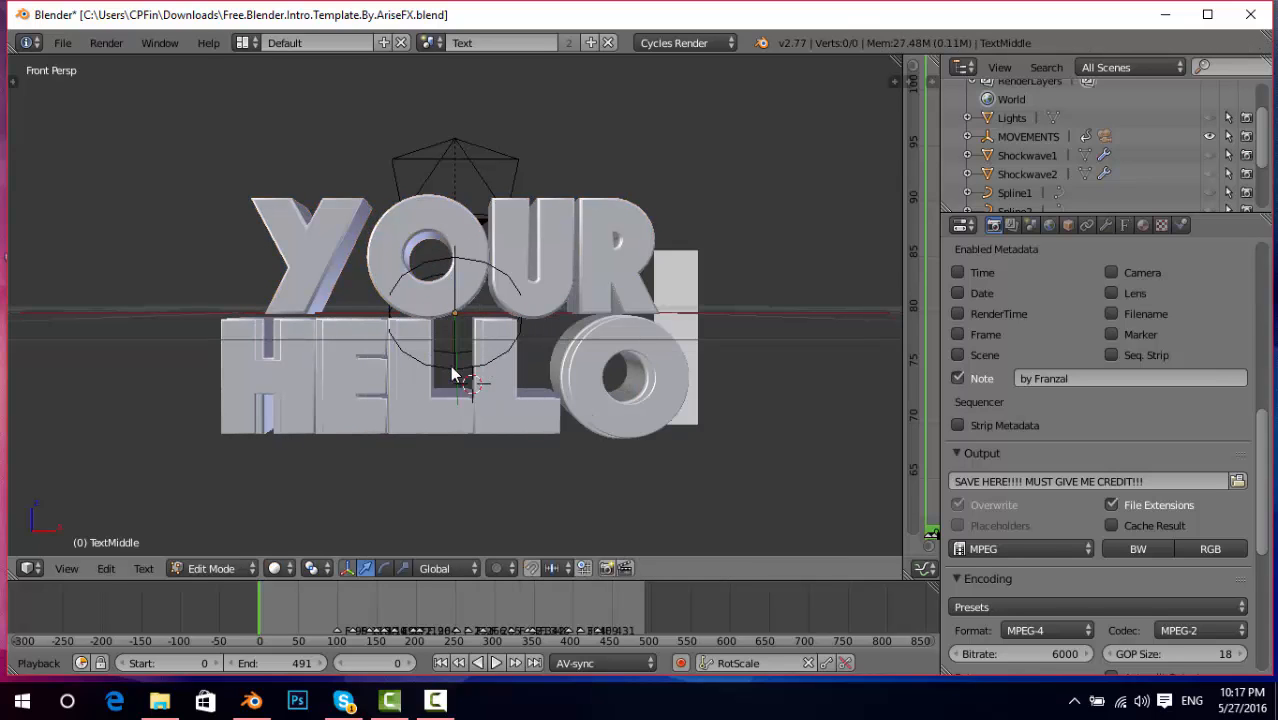
key(Left)
key(Left)
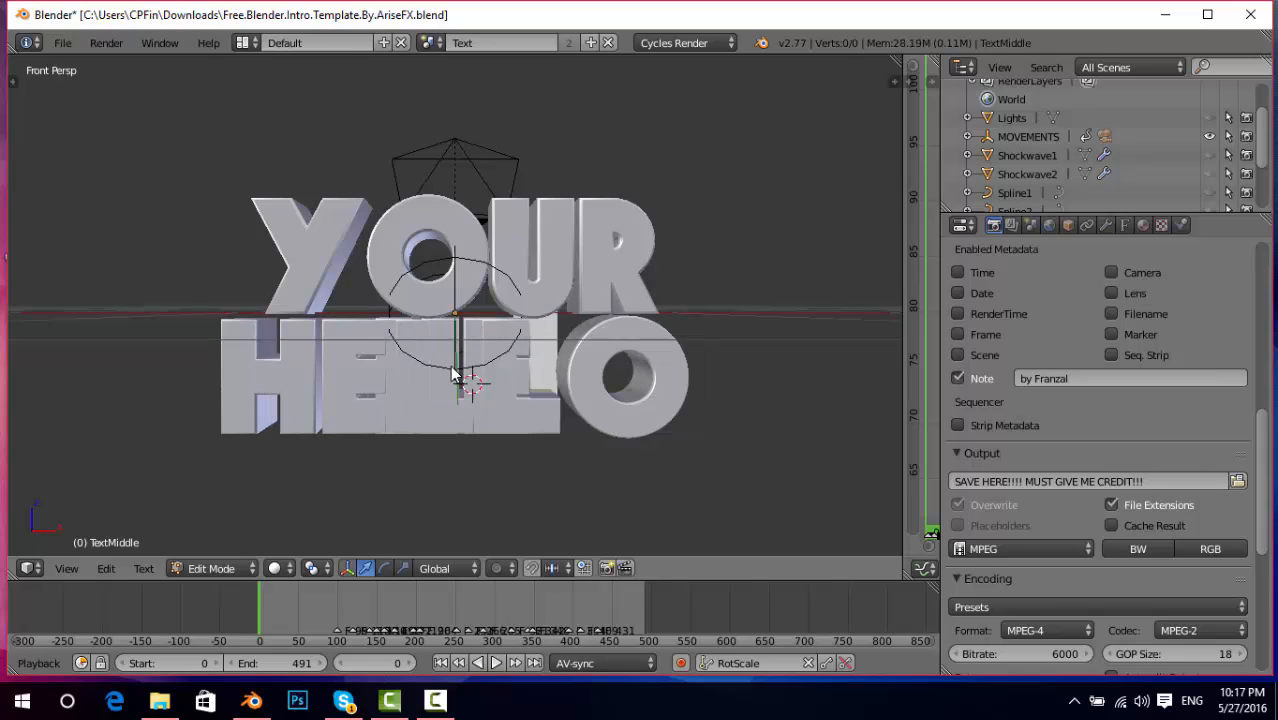
text(HELL)
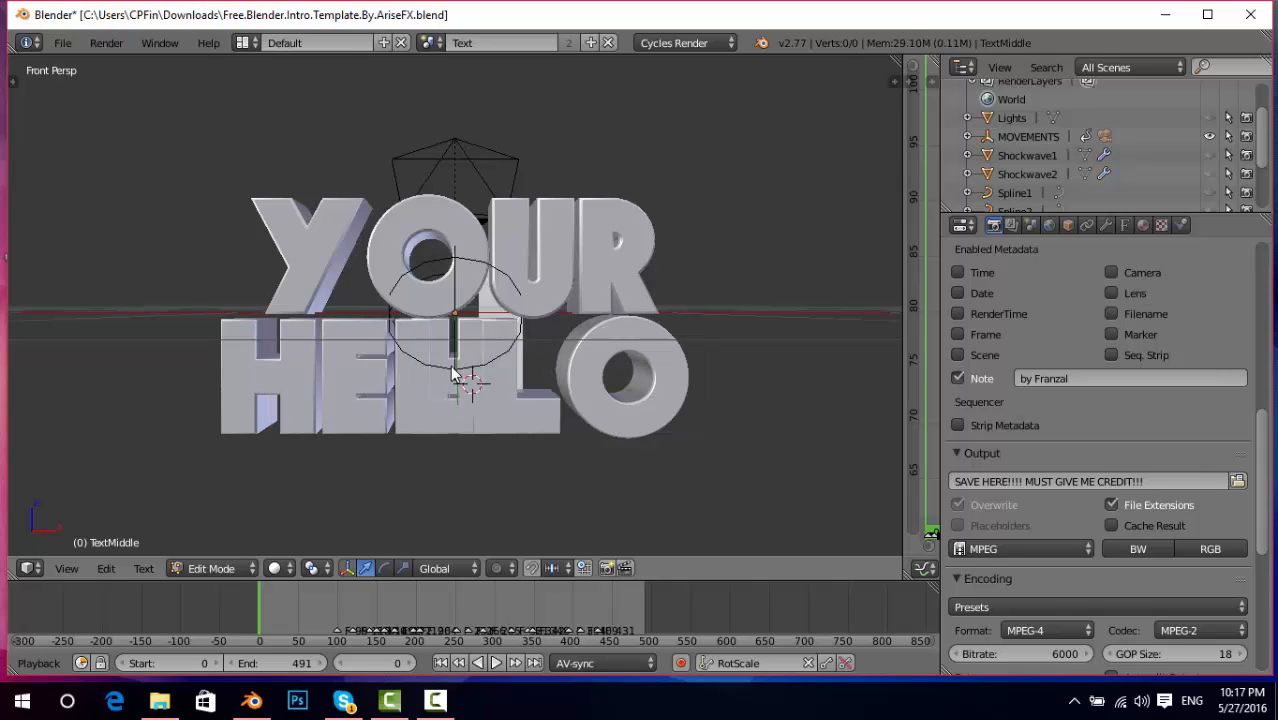
text(O)
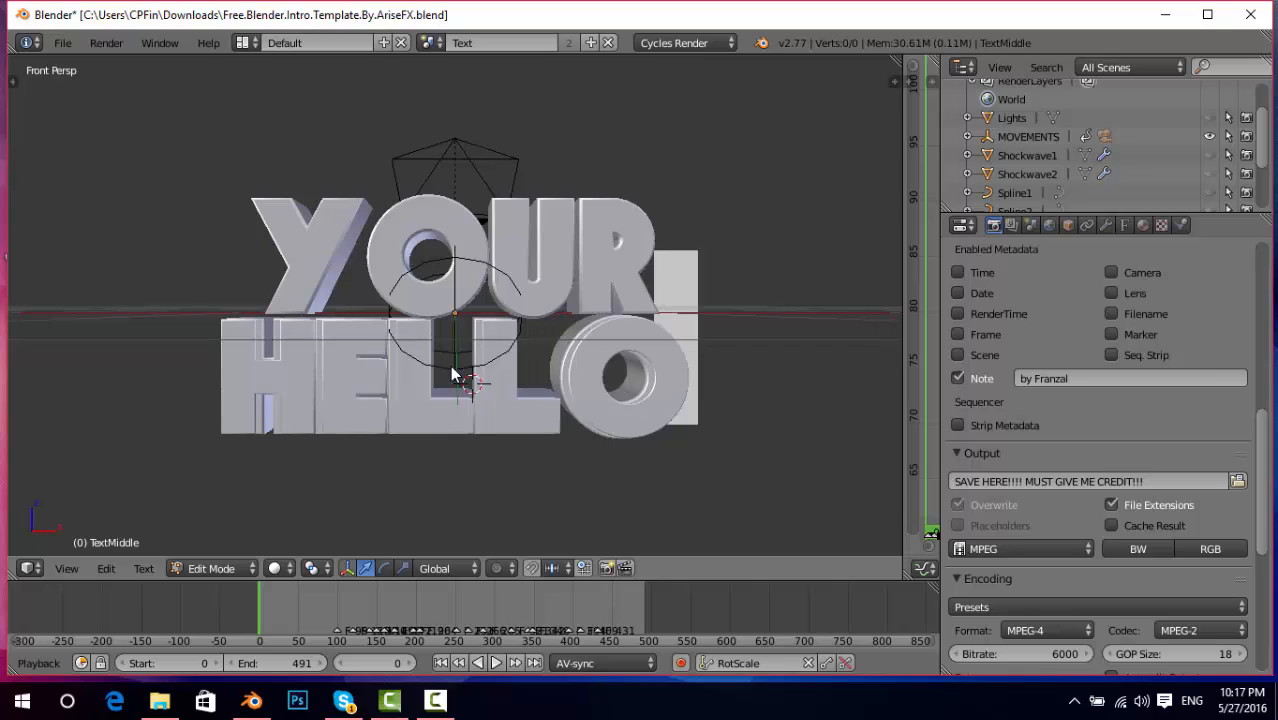
key(Tab)
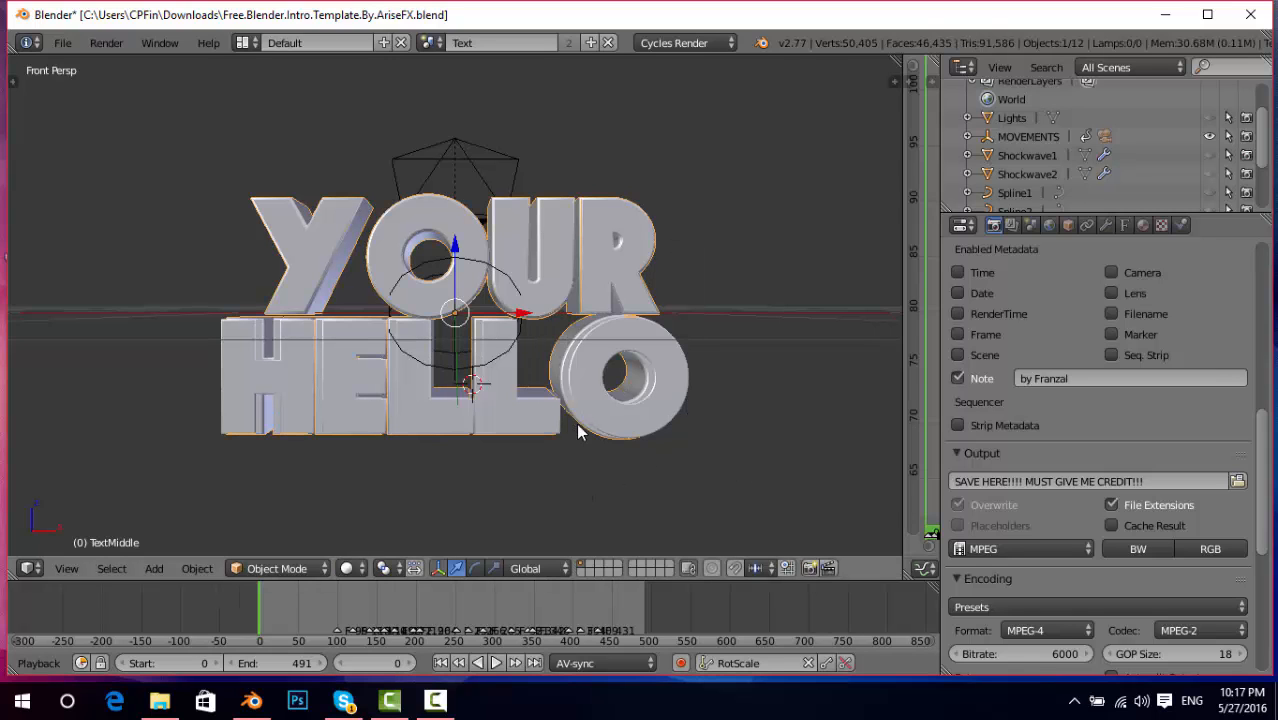
- Delete the second line of the TextFrontBack object and retype it as HELLO to match the middle text
scroll(405, 422, up, 3)
scroll(405, 422, up, 1)
scroll(405, 422, down, 2)
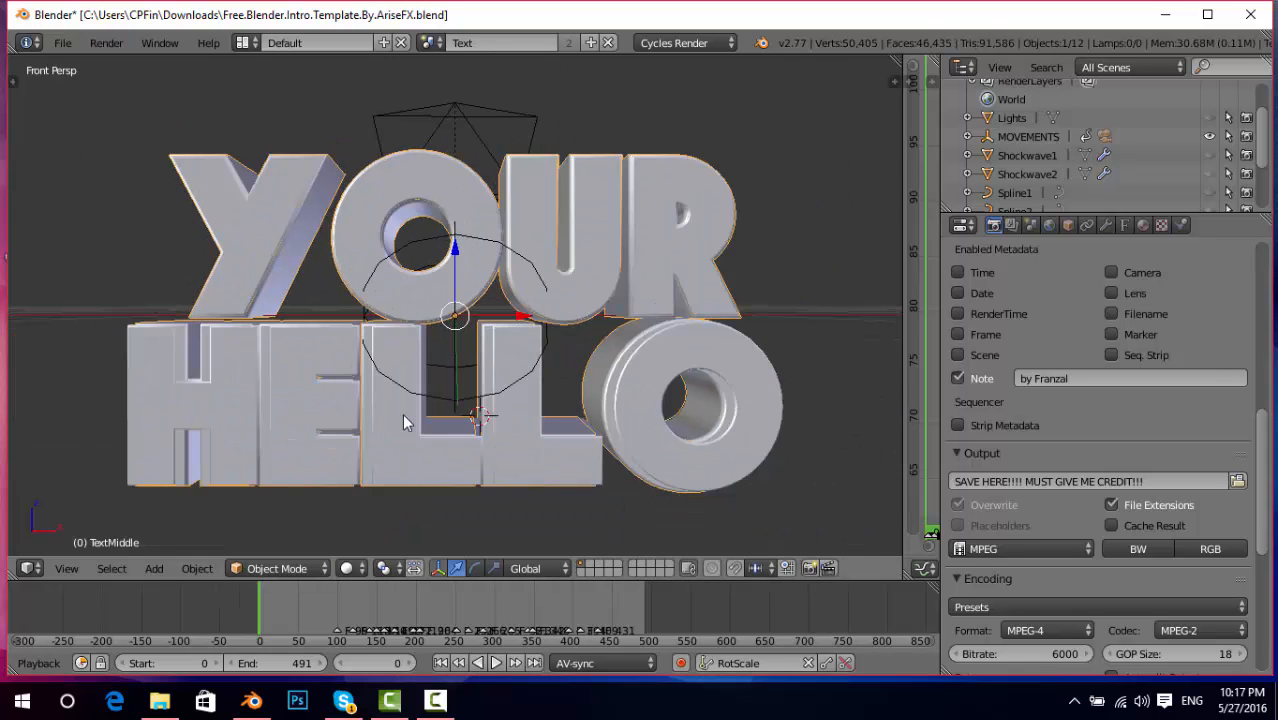
click(668, 450)
right_click(670, 452)
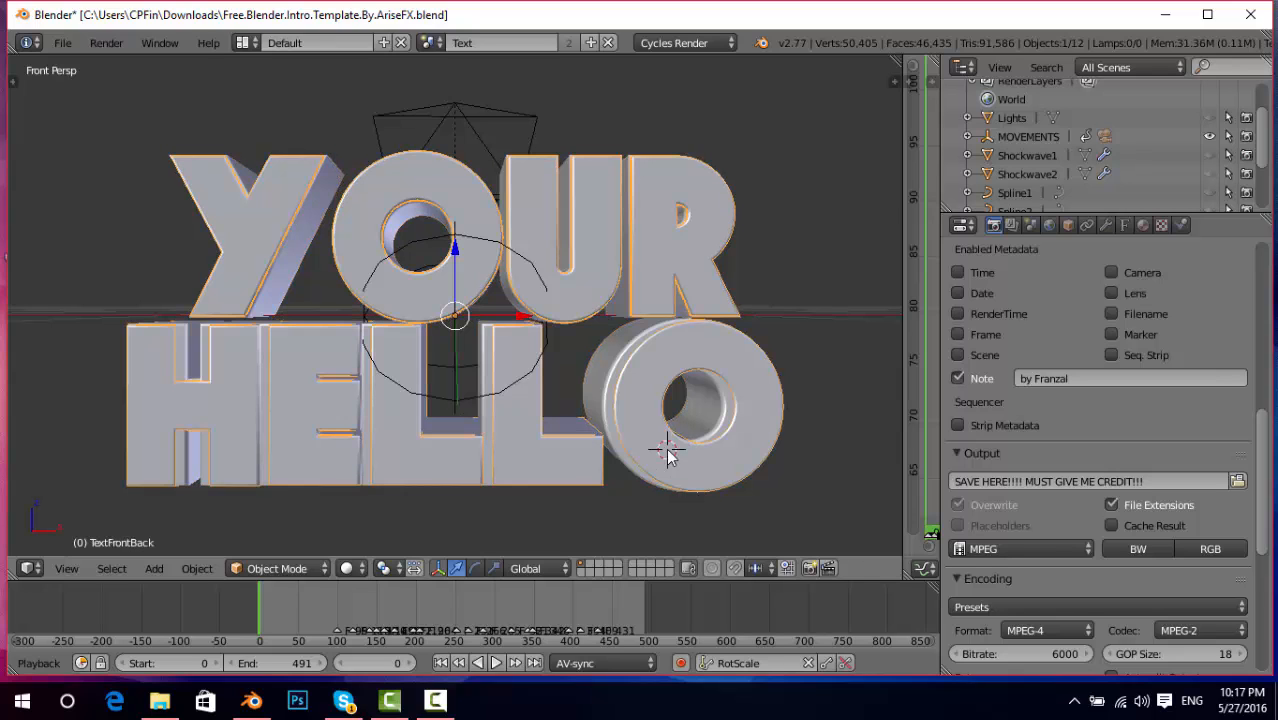
key(Tab)
key(BackSpace)
key(BackSpace)
key(BackSpace)
key(BackSpace)
key(BackSpace)
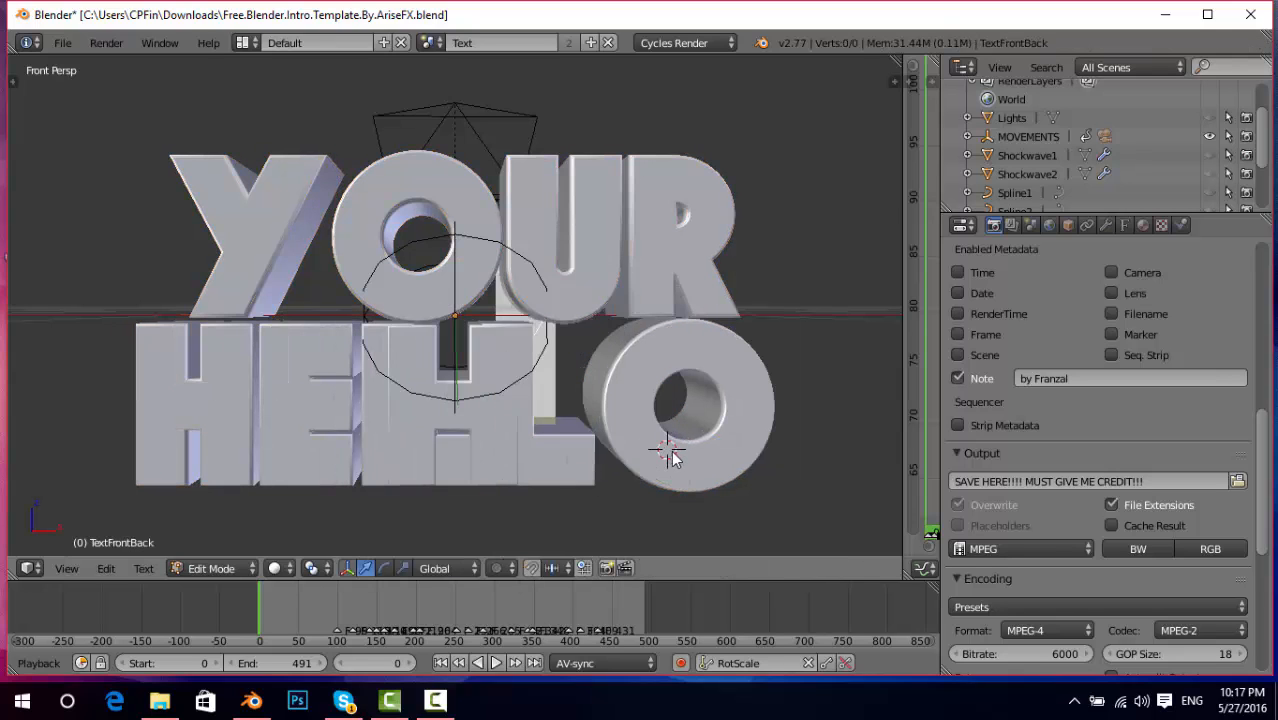
text(ELLL)
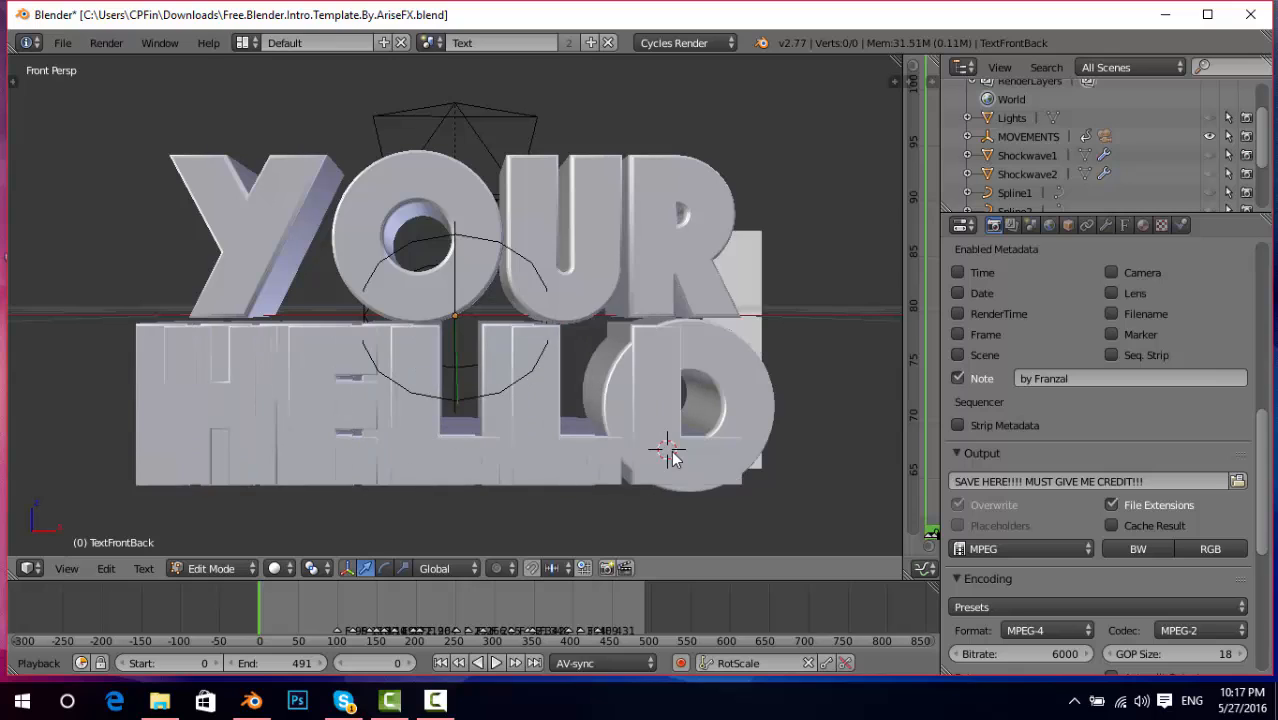
key(BackSpace)
text(O)
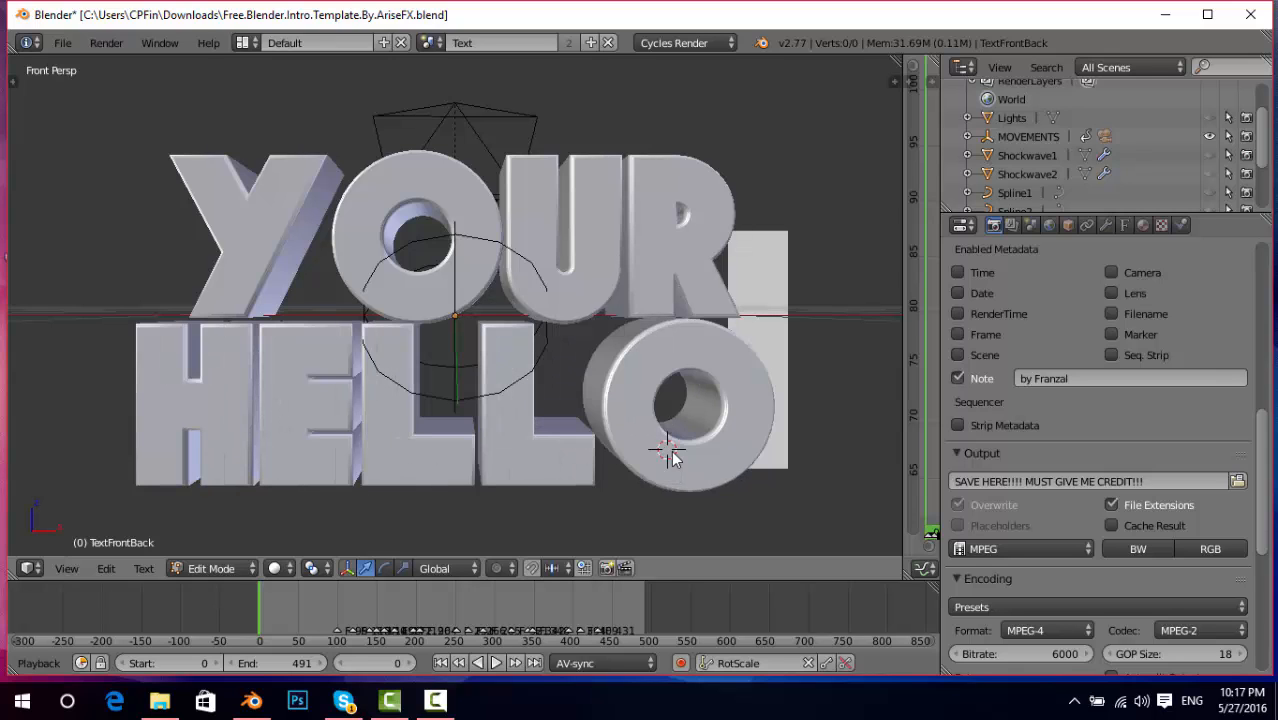
scroll(759, 382, down, 2)
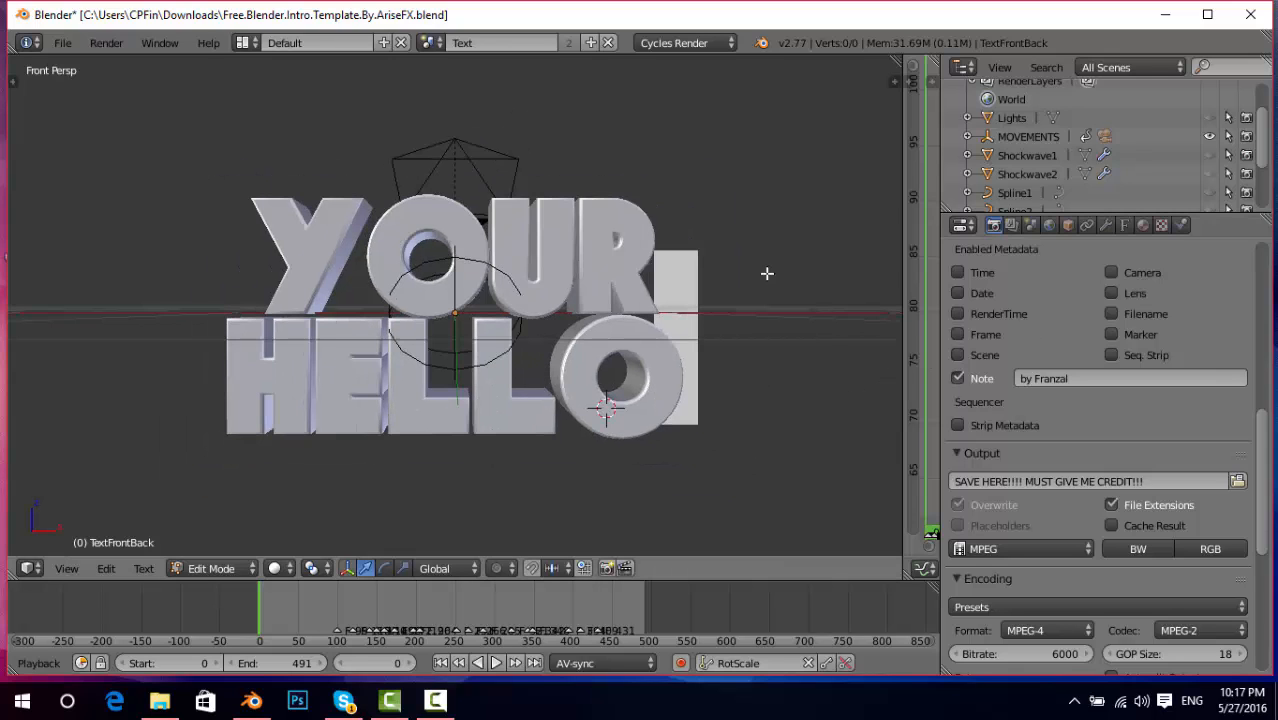
click(709, 164)
key(Tab)
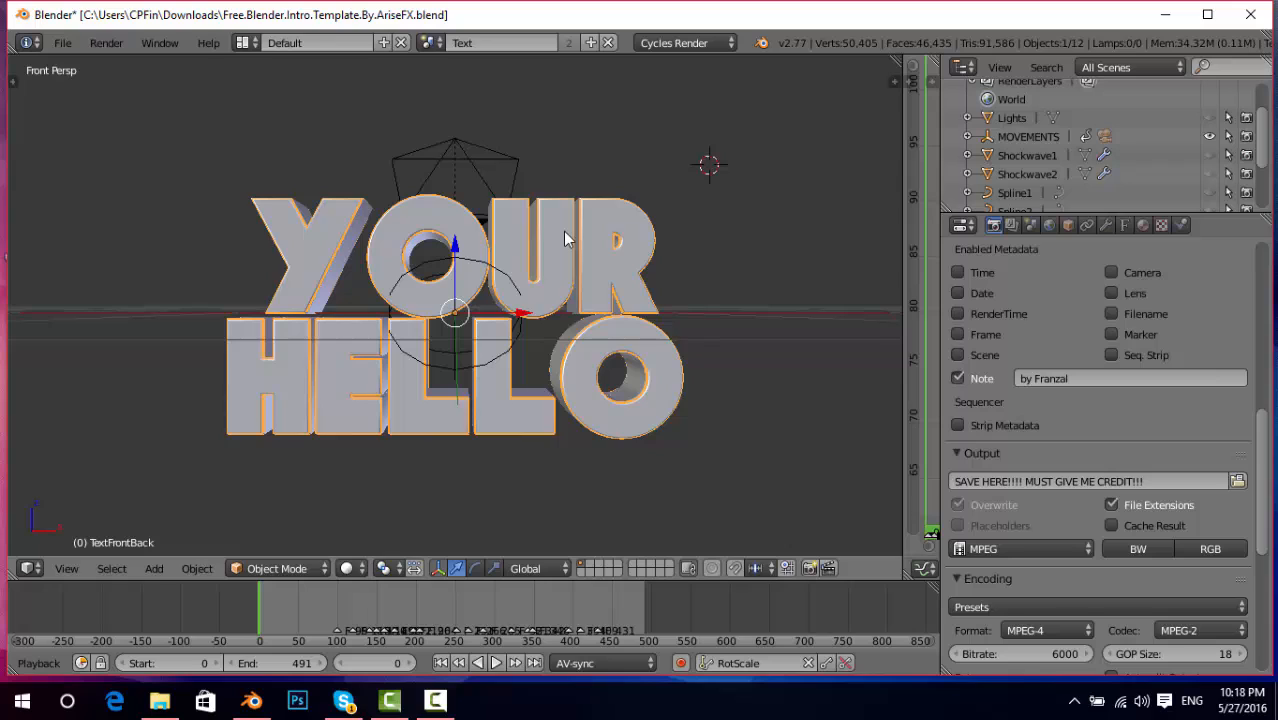
- Erase HELLO from the TextFrontBack object once more and enter the same word again
key(Tab)
text(LO)
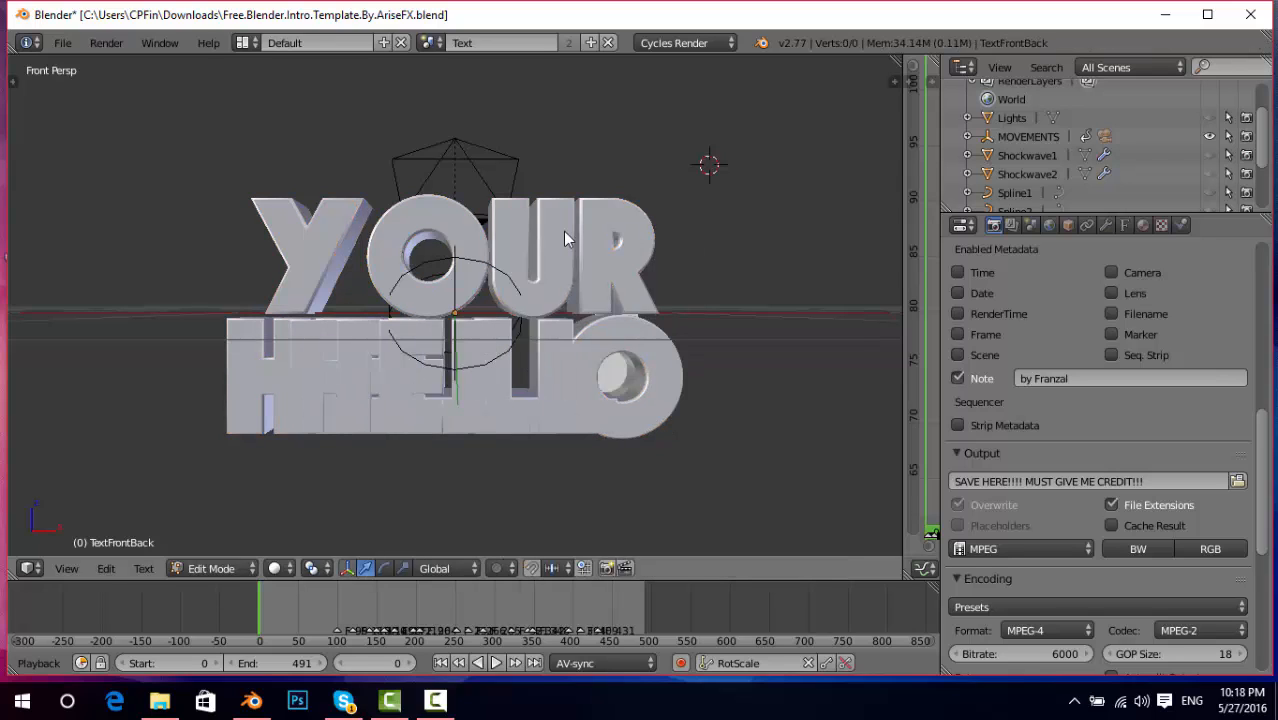
key(BackSpace)
text(O)
key(Tab)
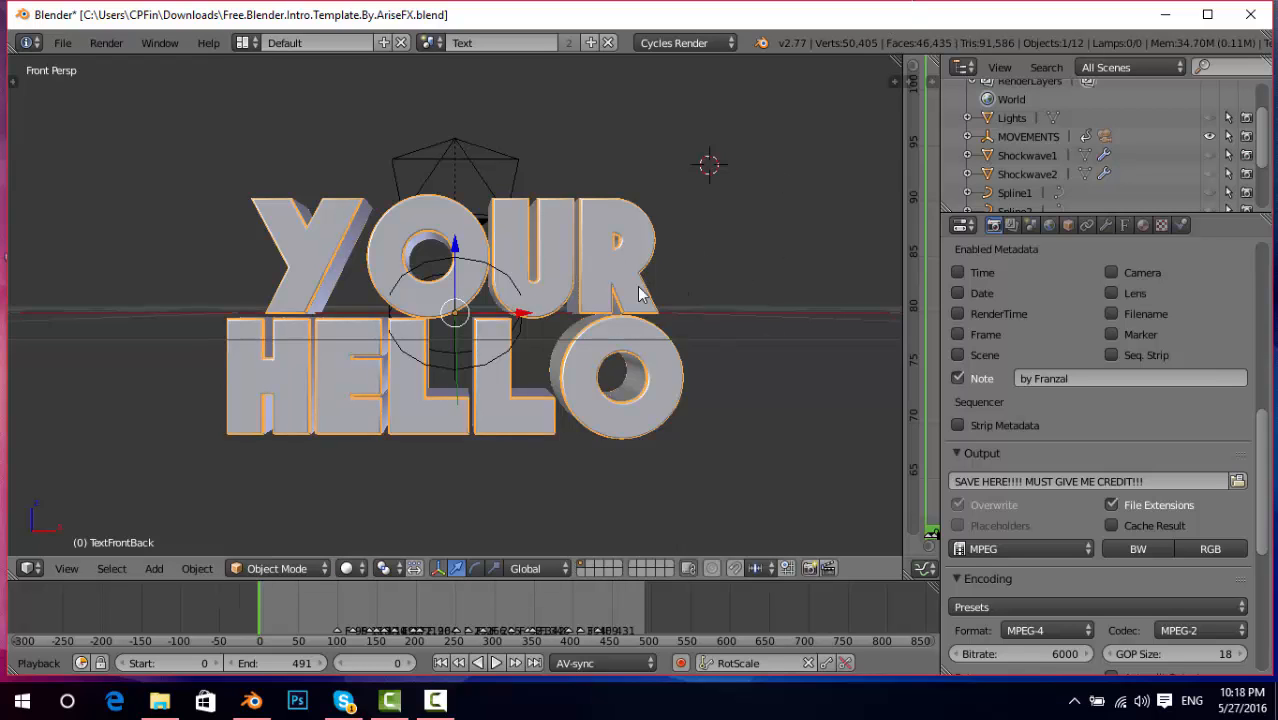
- Set the render output location to the Downloads folder, keeping the file name SAVE HERE!!!! MUST GIVE ME CREDIT!!!
scroll(637, 285, down, 2)
scroll(637, 285, up, 3)
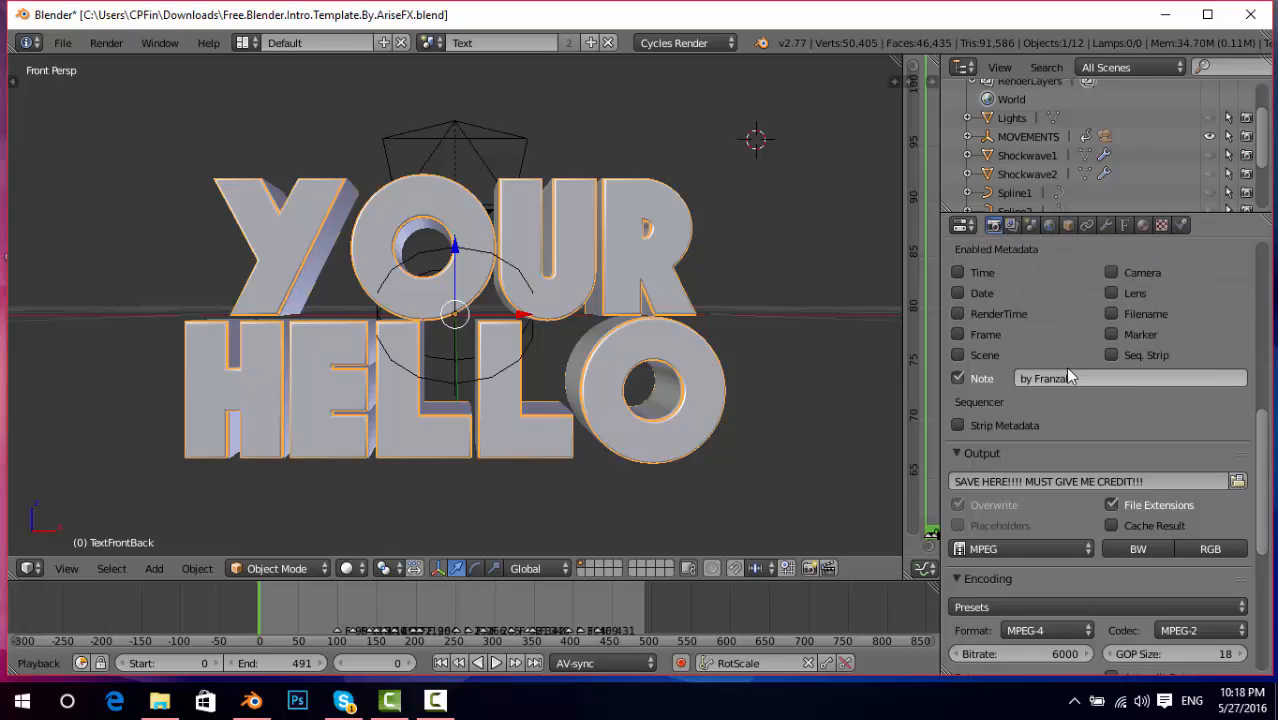
scroll(1075, 430, down, 5)
scroll(1085, 480, up, 5)
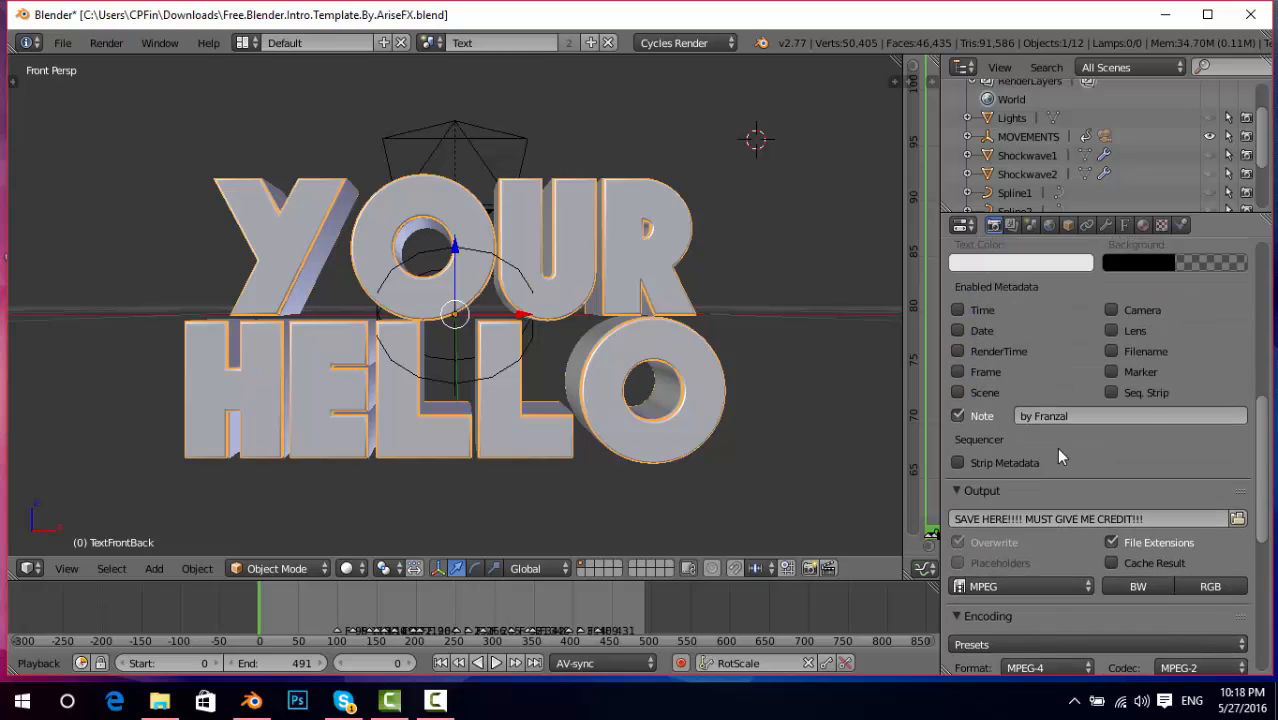
scroll(1057, 447, down, 2)
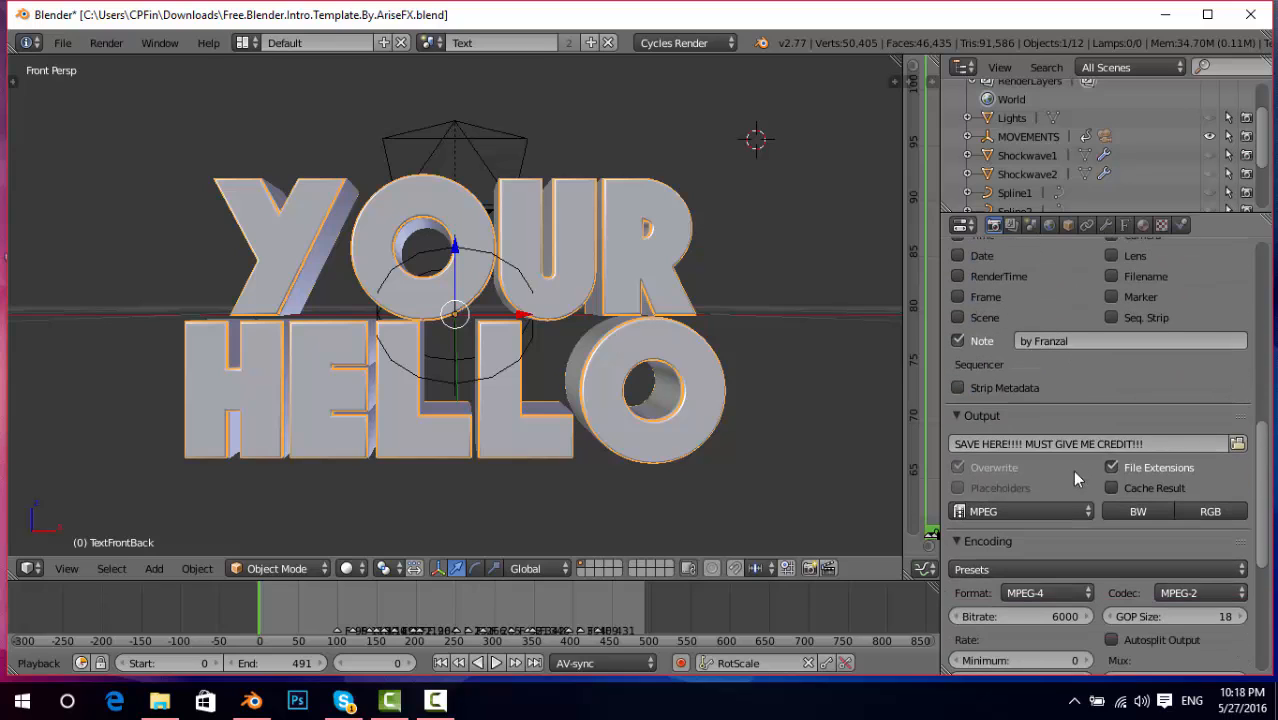
click(1238, 444)
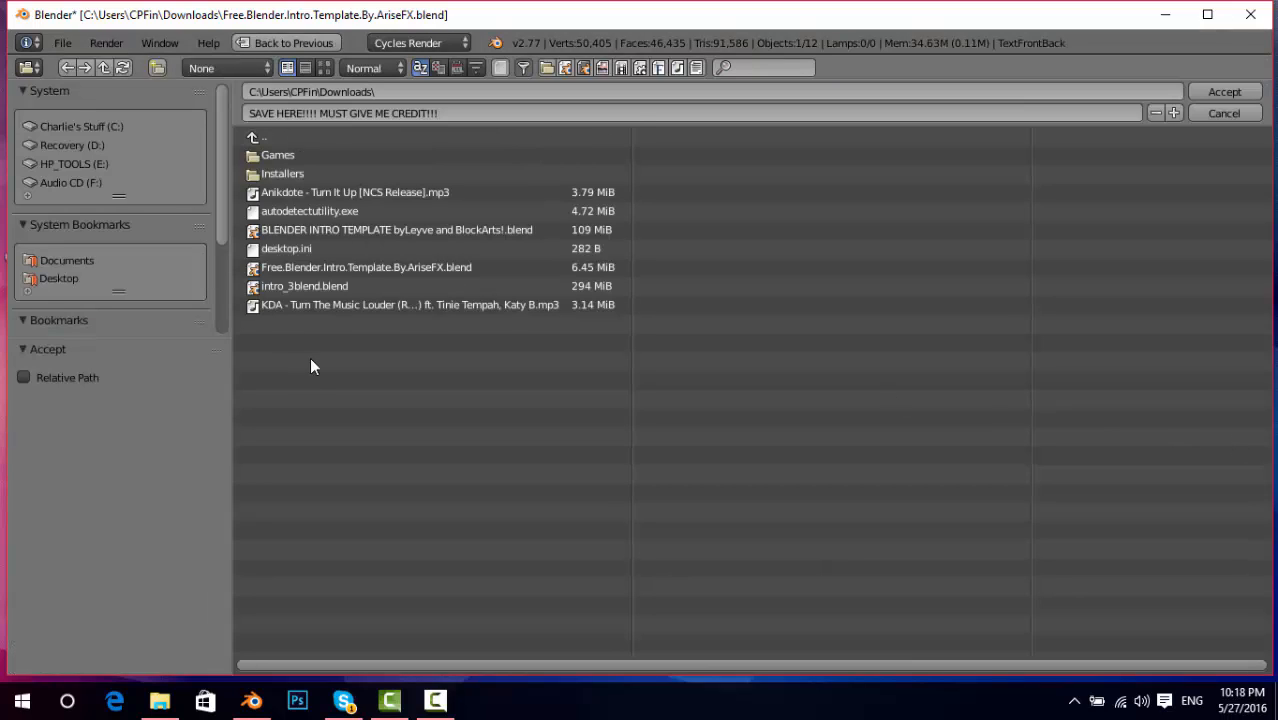
click(1219, 92)
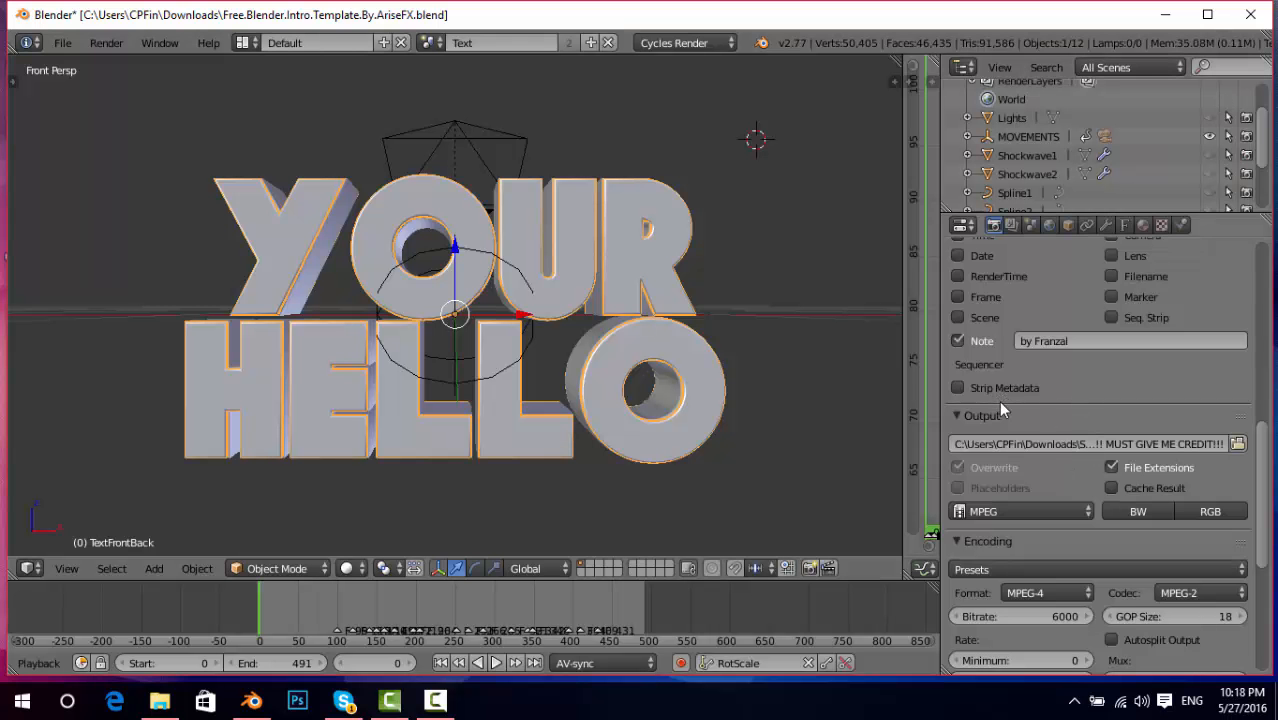
- Change the output file format of the rendered video to H.264
click(1012, 510)
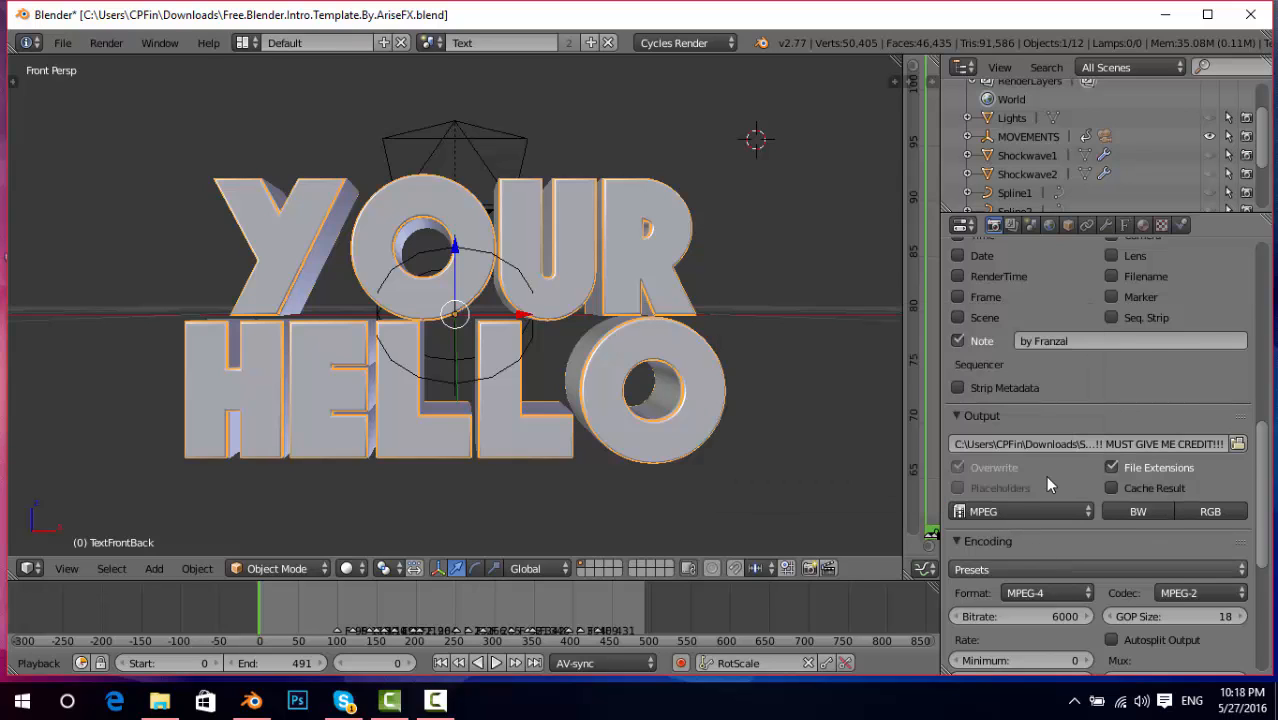
click(1027, 510)
click(1017, 508)
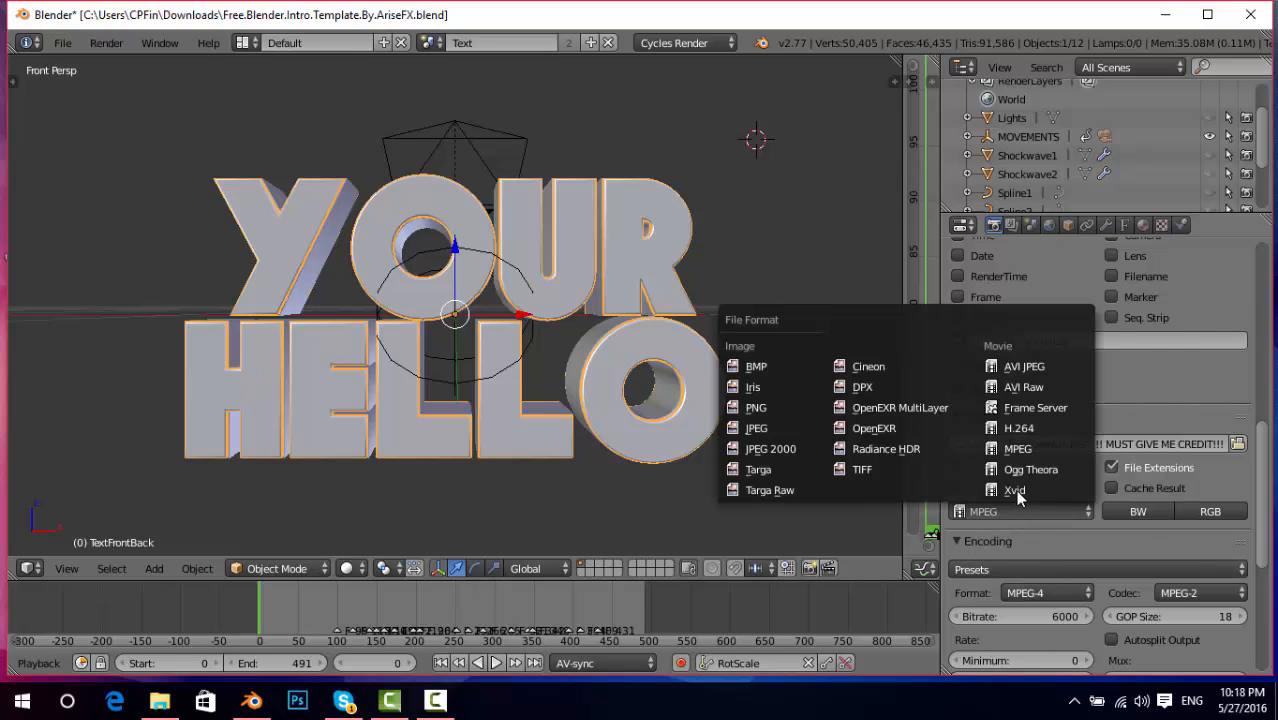
click(1029, 429)
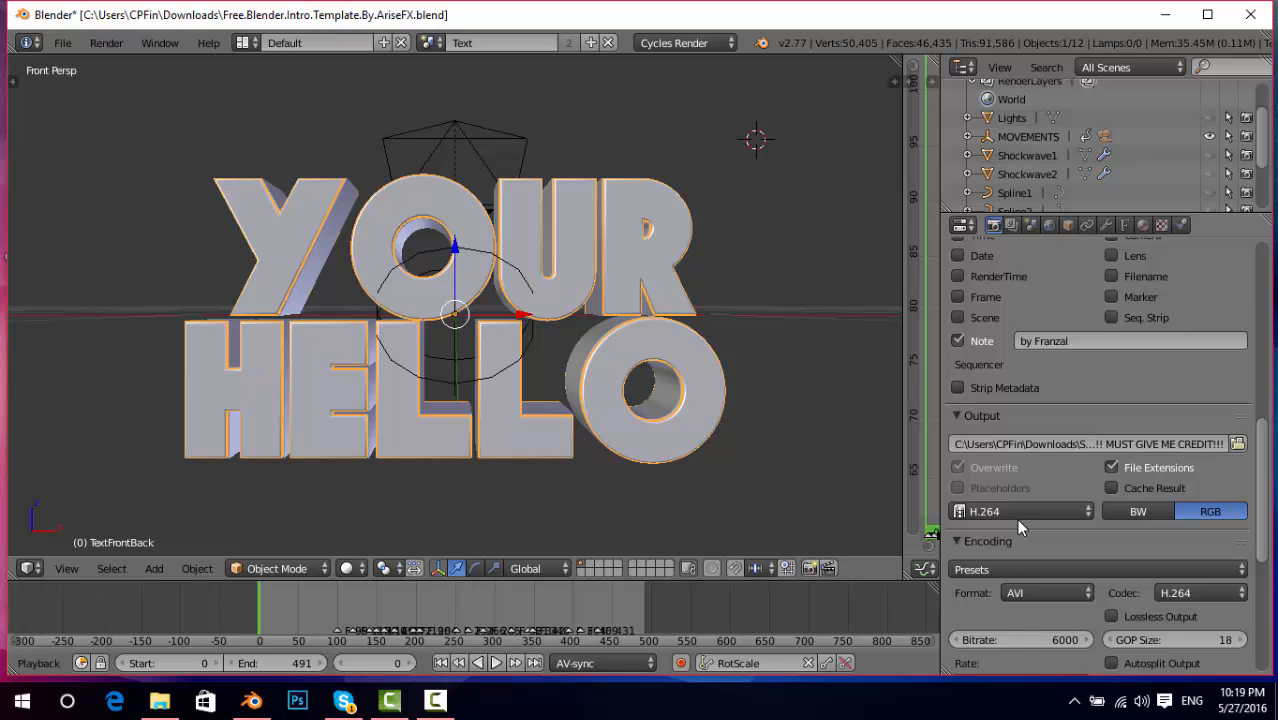
- Review the H.264 encoding options, the render dimensions and the available render commands
scroll(1016, 520, down, 8)
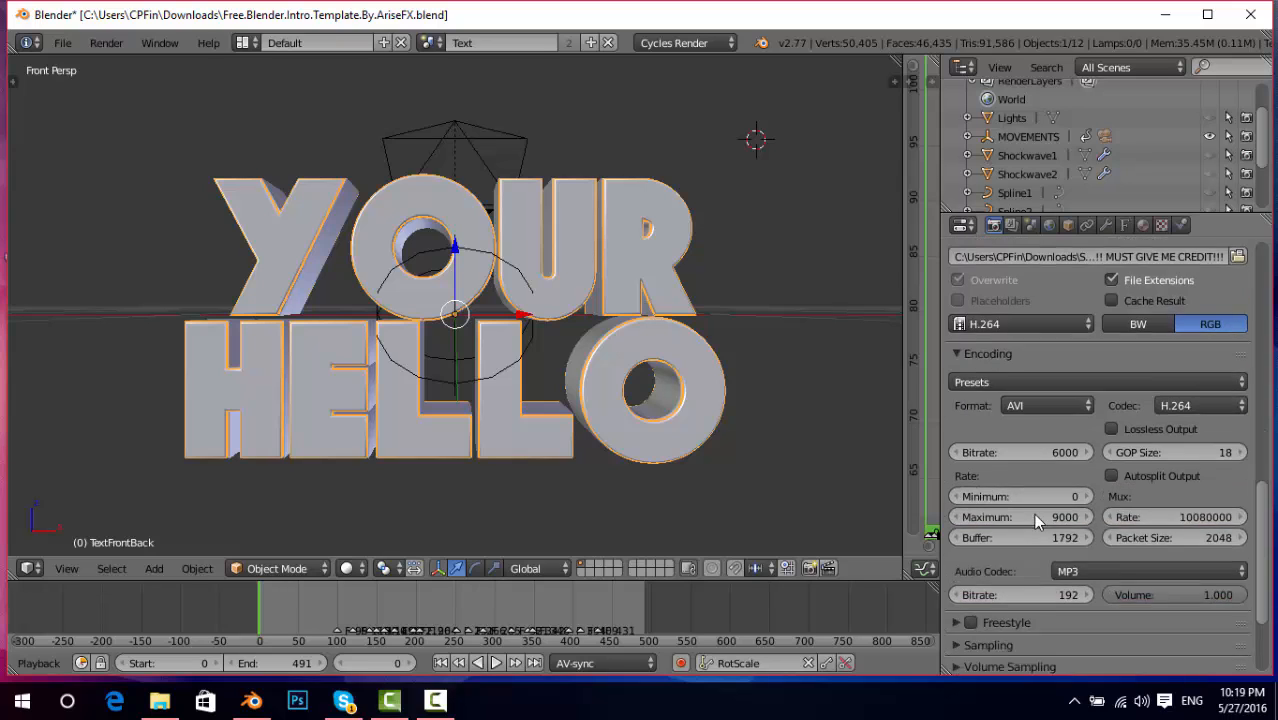
scroll(1062, 533, up, 8)
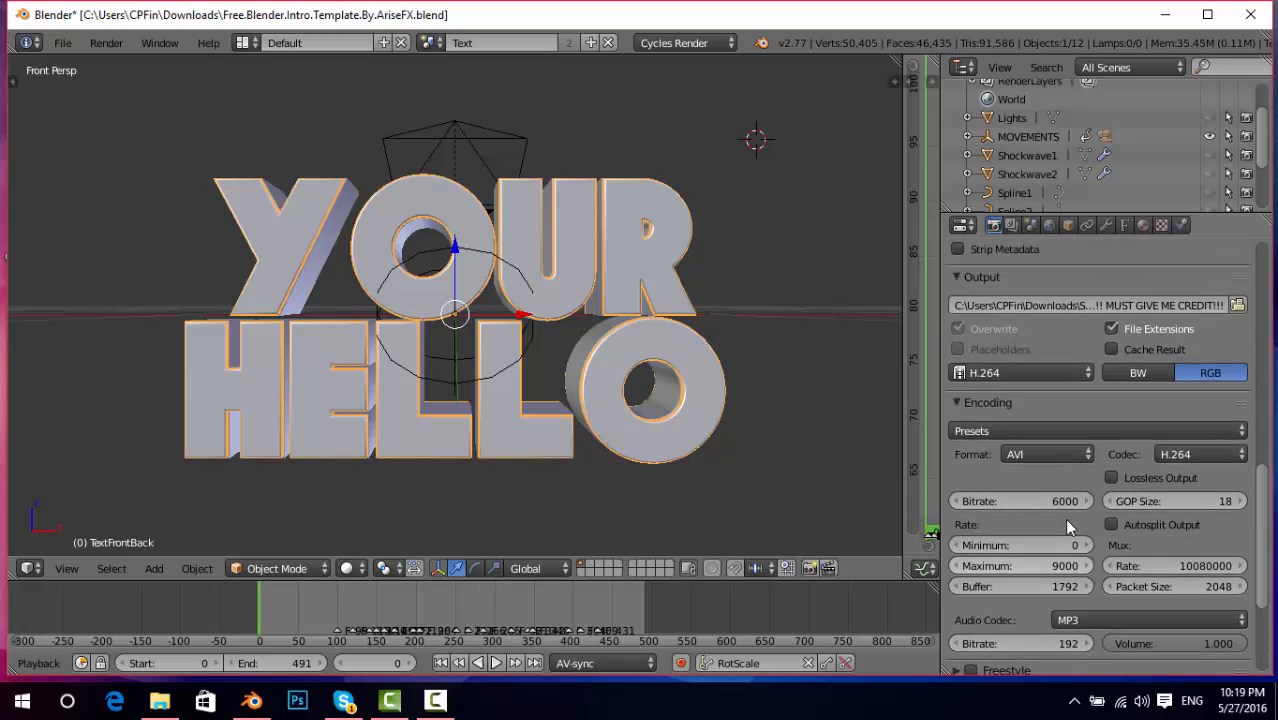
scroll(1075, 522, up, 3)
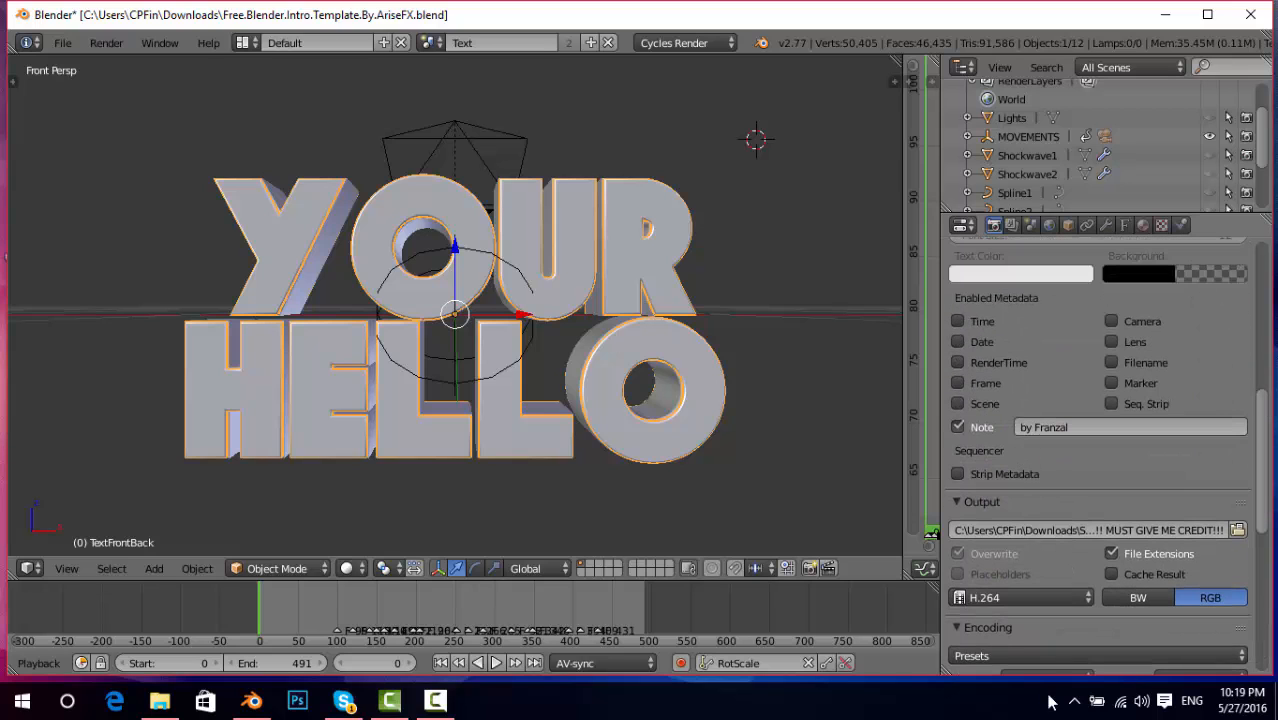
scroll(1049, 505, up, 10)
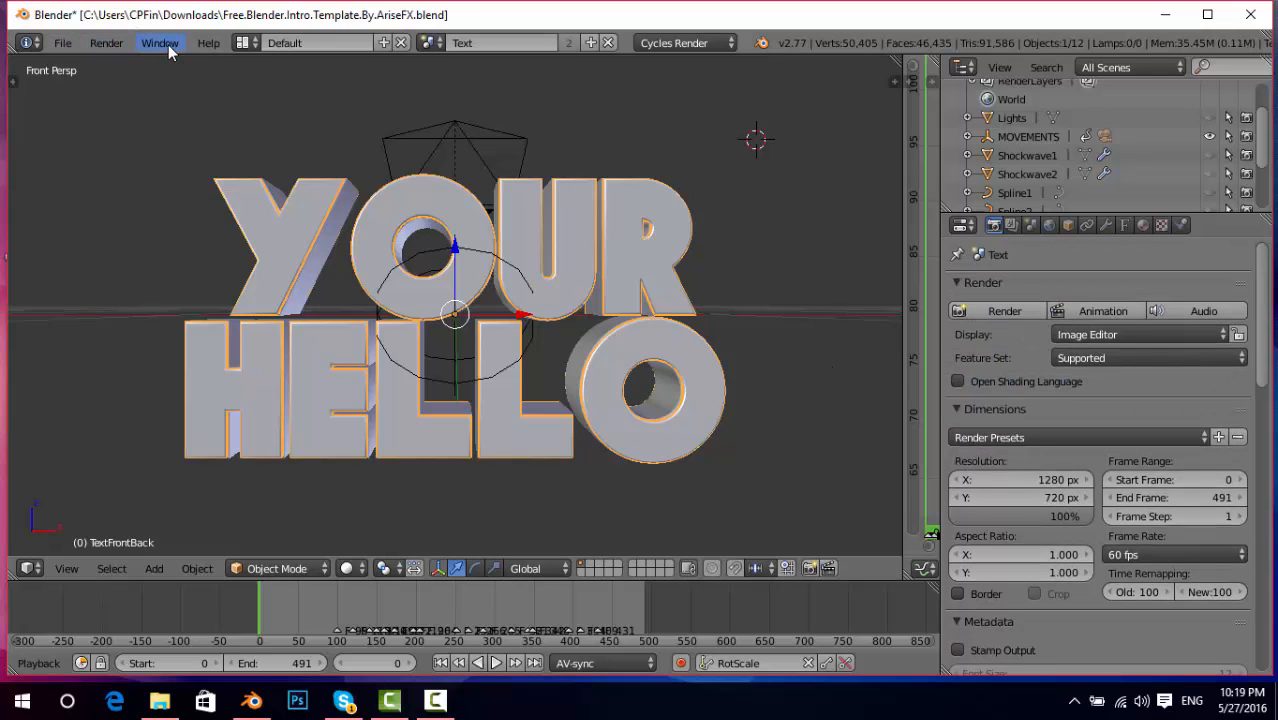
click(106, 44)
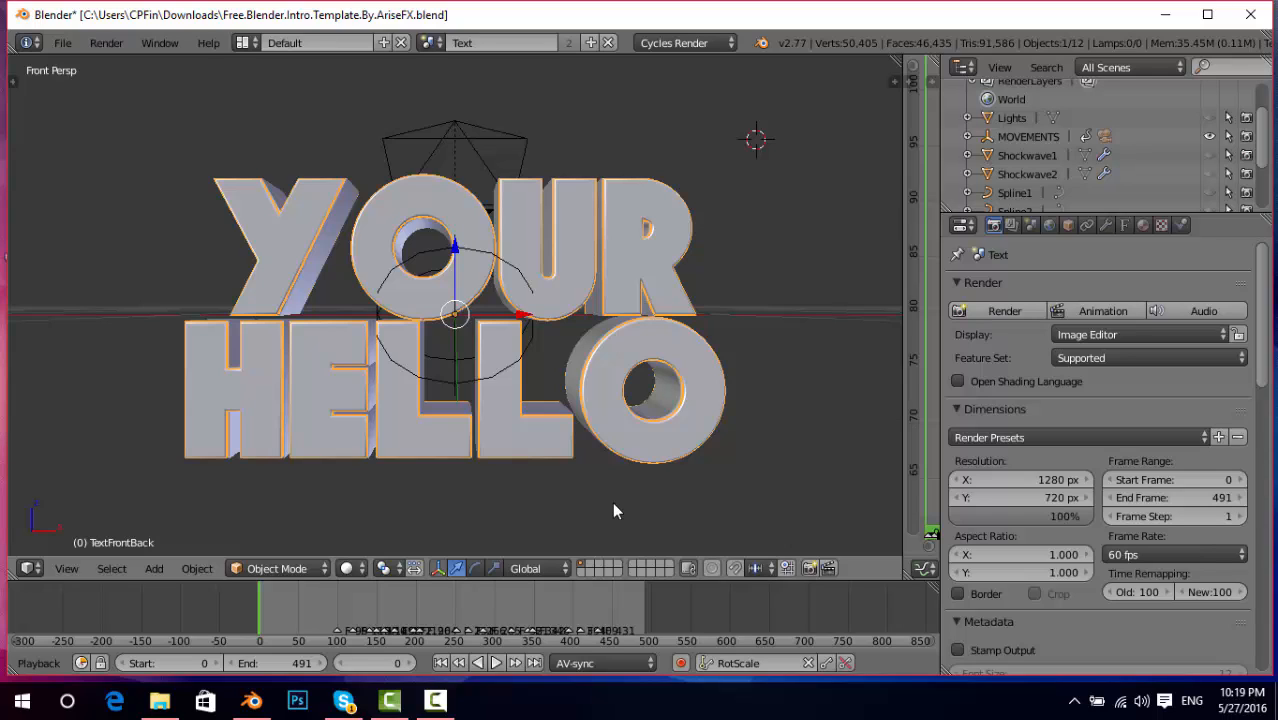
click(106, 44)
- Switch to File Explorer to check the contents of the Downloads output folder, and close its window
click(159, 700)
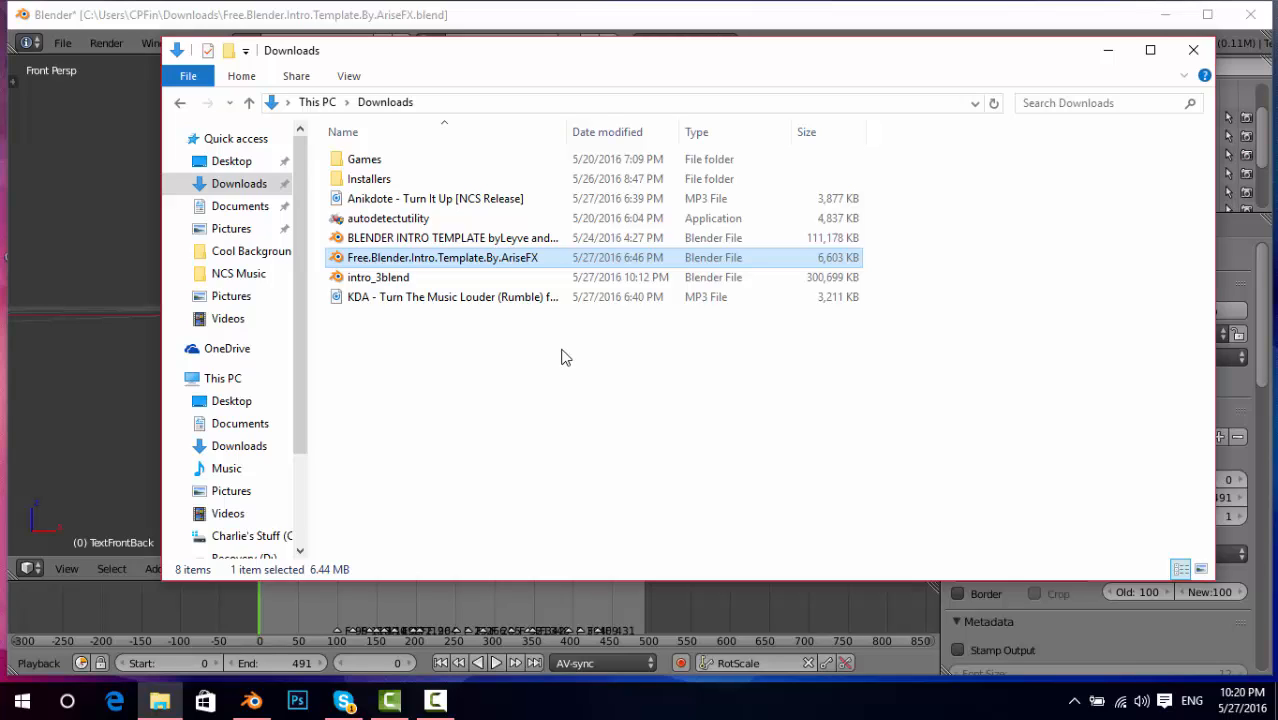
drag(982, 50, 676, 69)
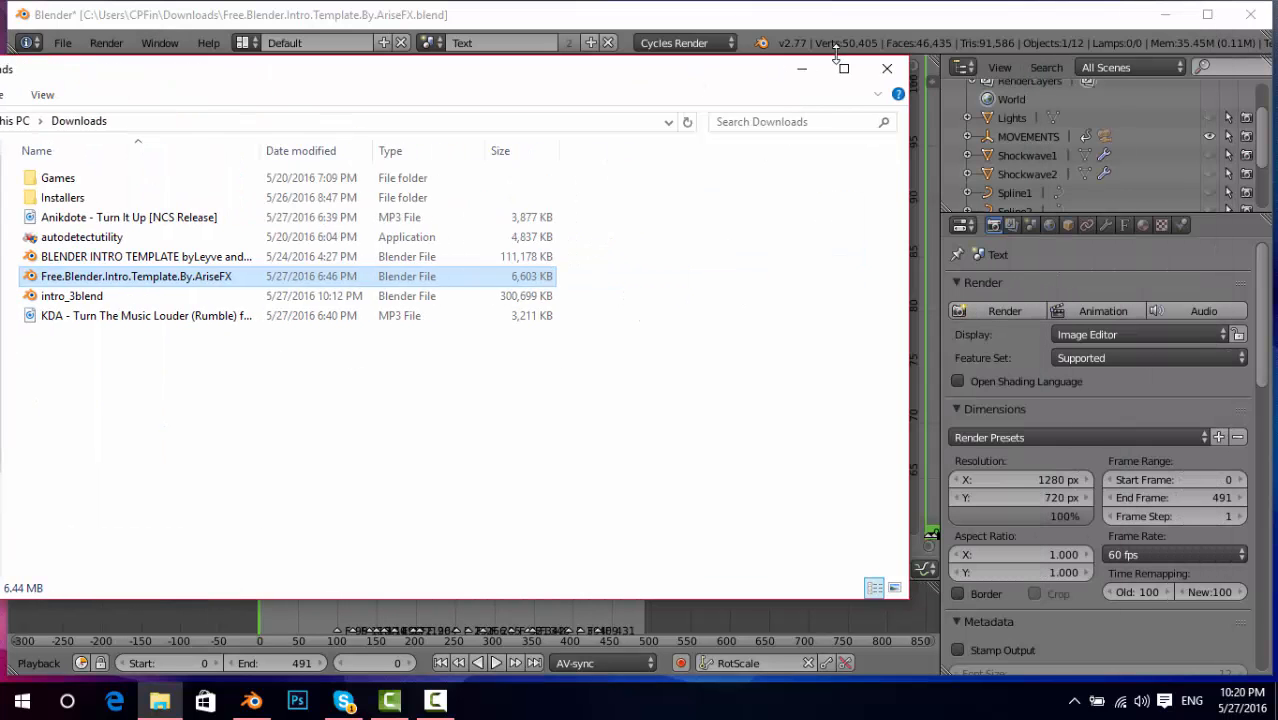
click(887, 68)
- Quit Blender without saving the changes to the intro template
click(1250, 14)
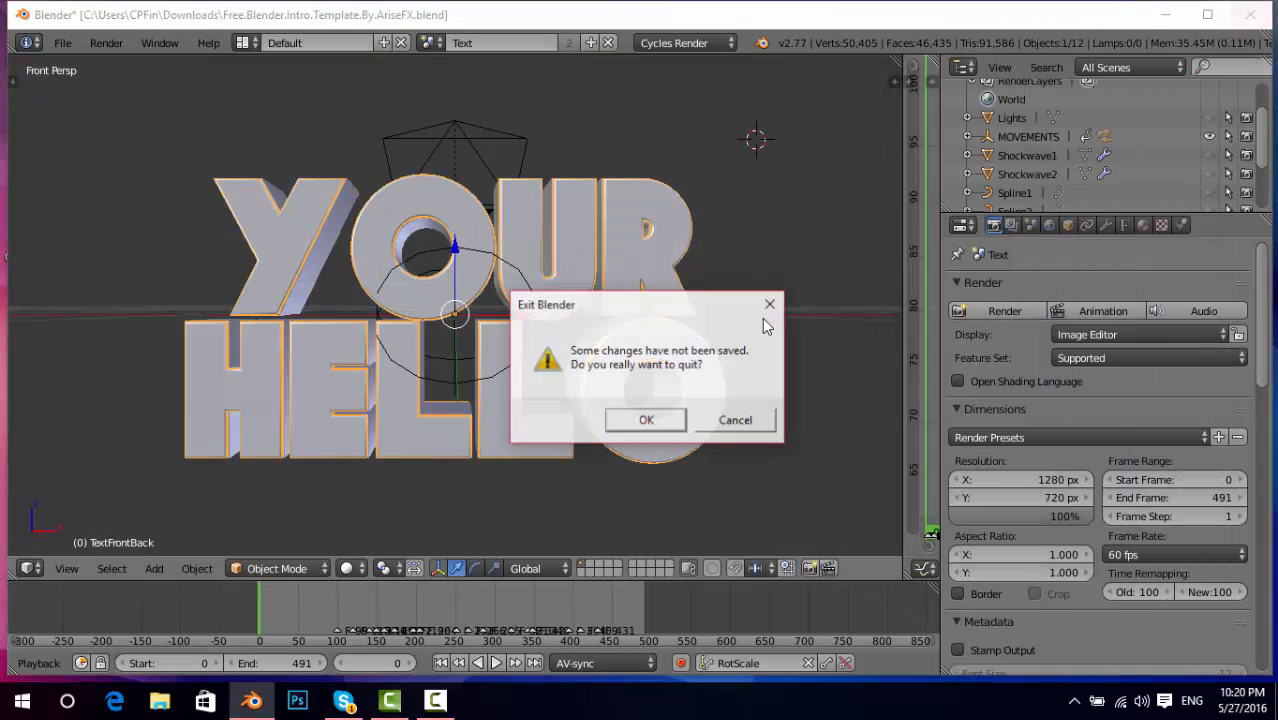
click(648, 420)
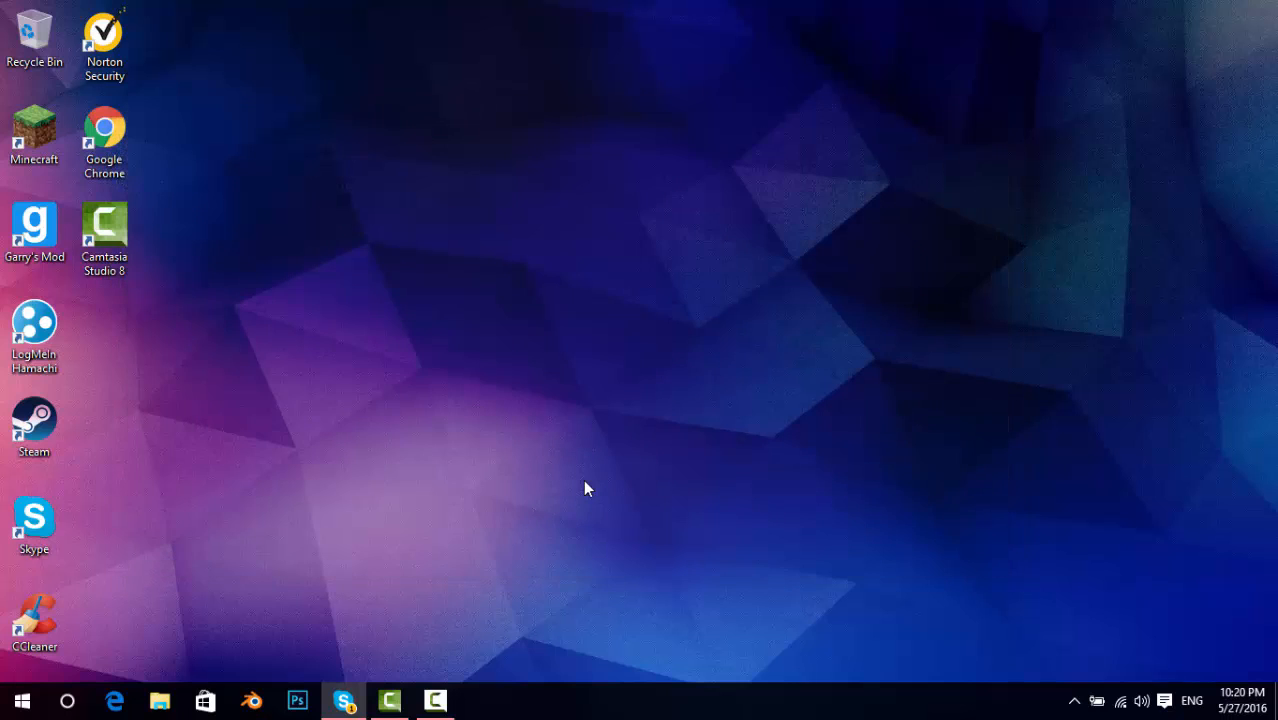